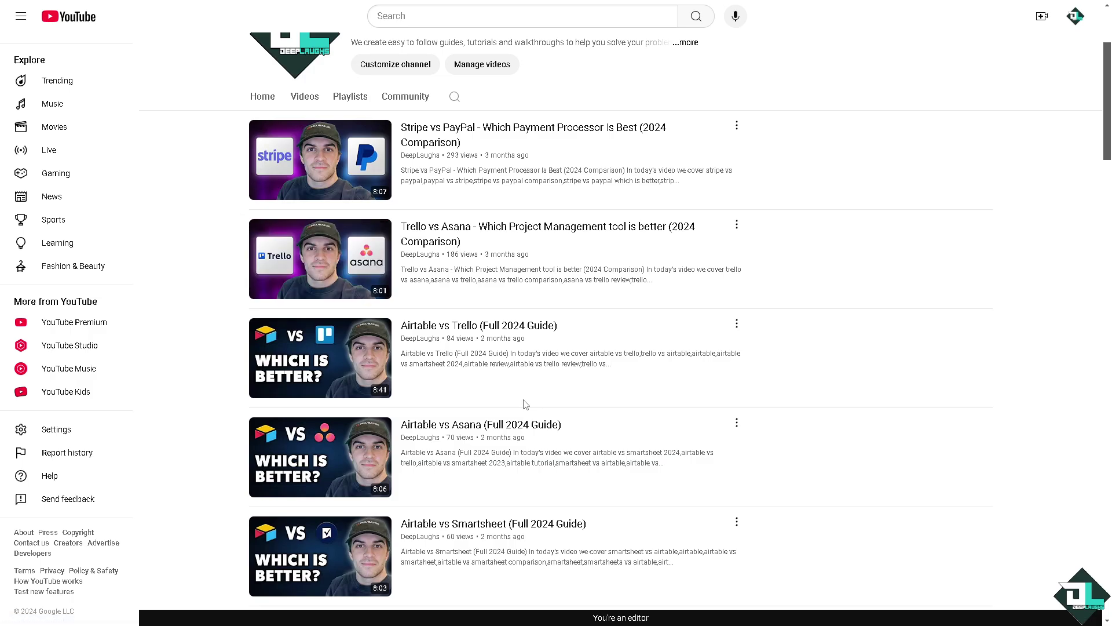
- Look through the software comparison videos on the DeepLaughs YouTube channel
{"action": "scroll", "coordinate": [525, 403], "scroll_direction": "down", "scroll_amount": 3}
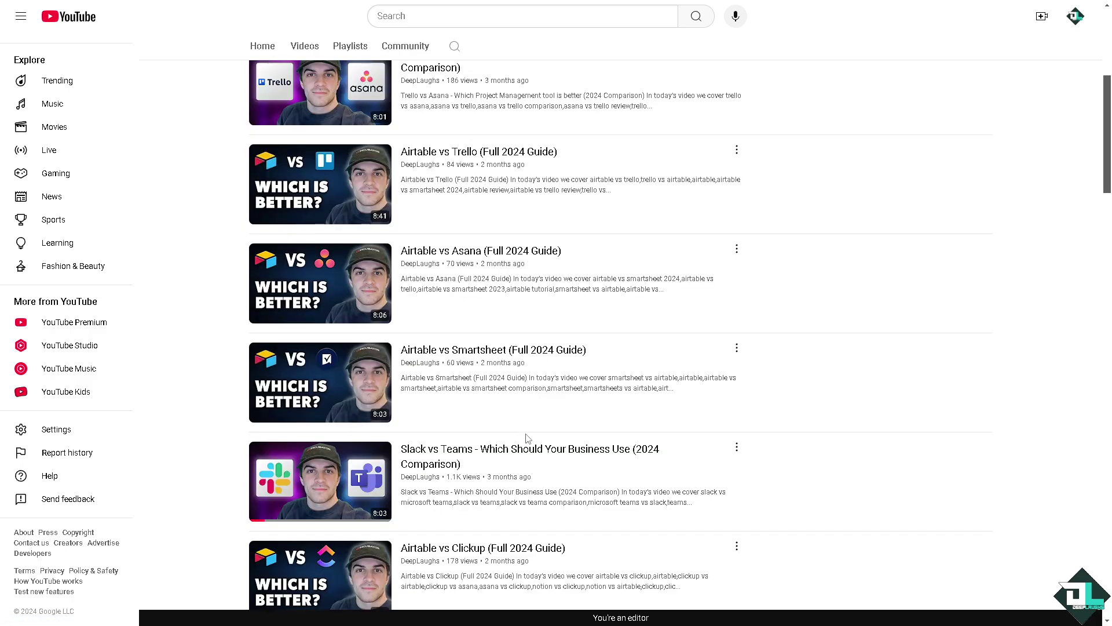
{"action": "scroll", "coordinate": [529, 441], "scroll_direction": "down", "scroll_amount": 2}
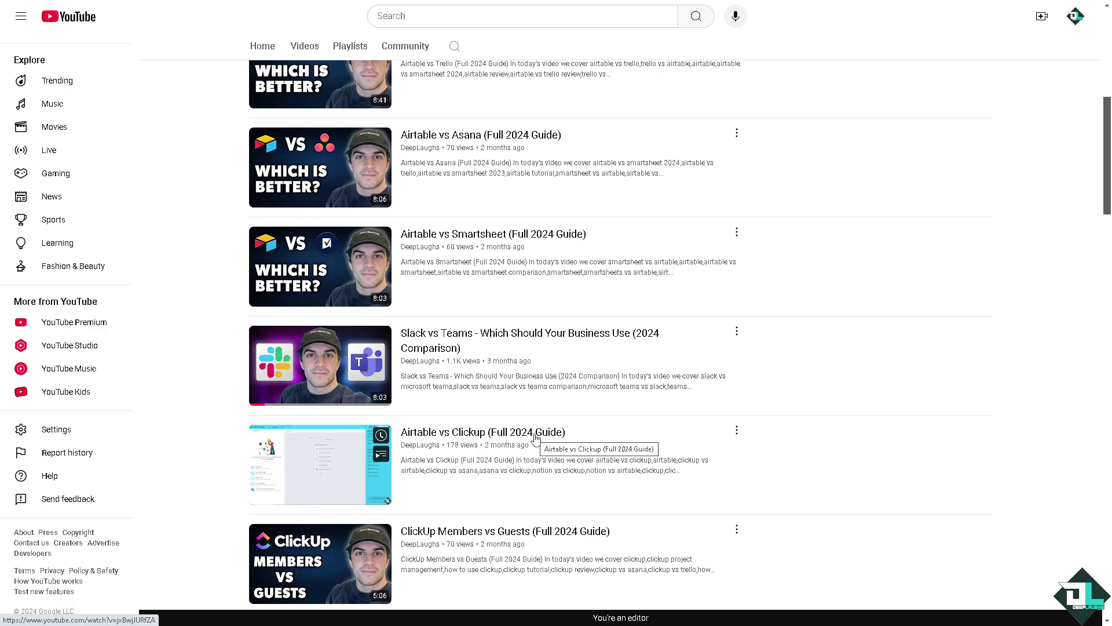
{"action": "scroll", "coordinate": [535, 439], "scroll_direction": "down", "scroll_amount": 3}
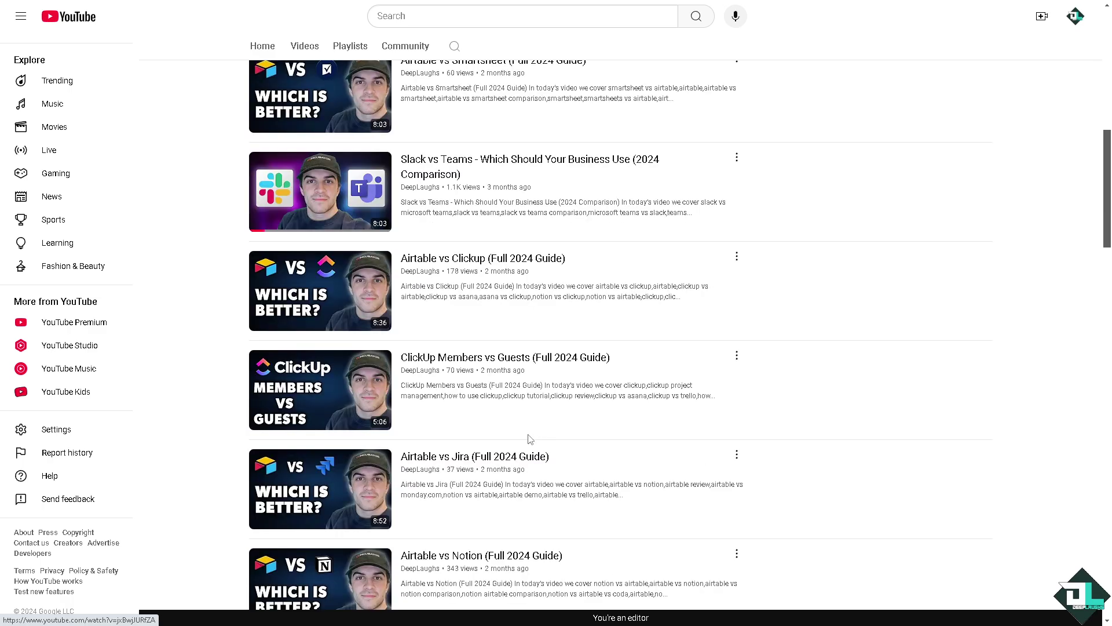
{"action": "scroll", "coordinate": [530, 439], "scroll_direction": "down", "scroll_amount": 3}
{"action": "mouse_move", "coordinate": [530, 439]}
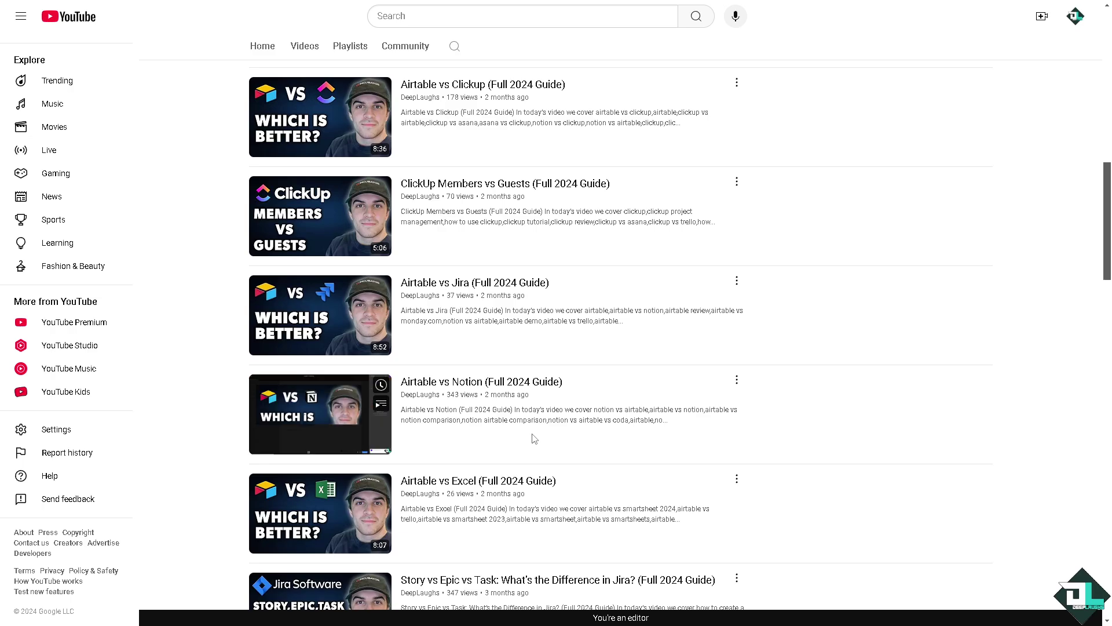
{"action": "scroll", "coordinate": [565, 438], "scroll_direction": "down", "scroll_amount": 2}
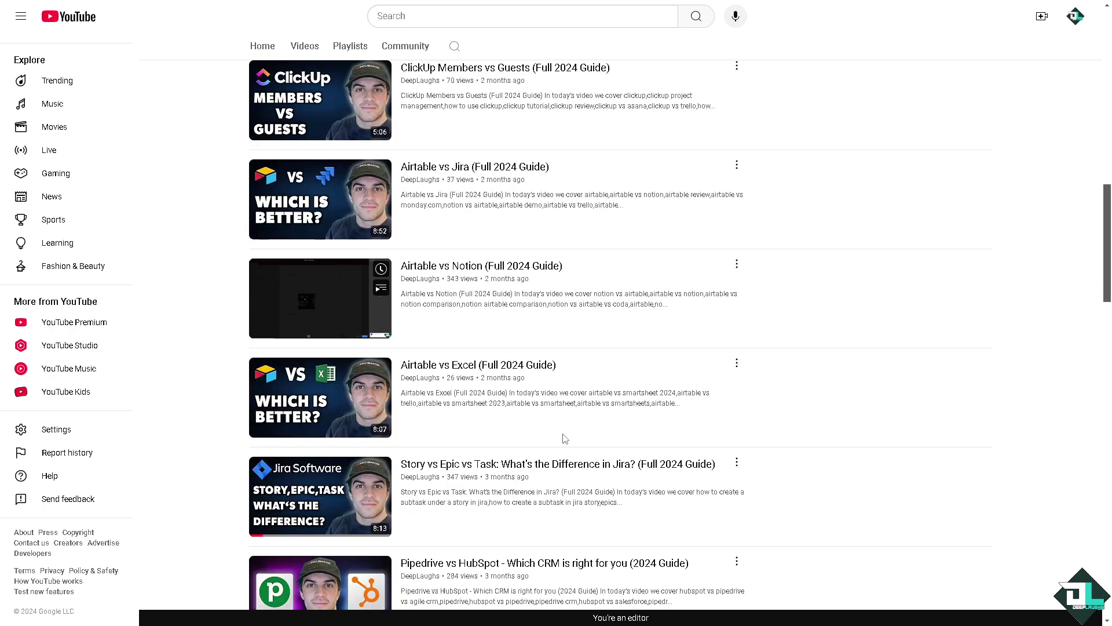
{"action": "scroll", "coordinate": [562, 440], "scroll_direction": "down", "scroll_amount": 2}
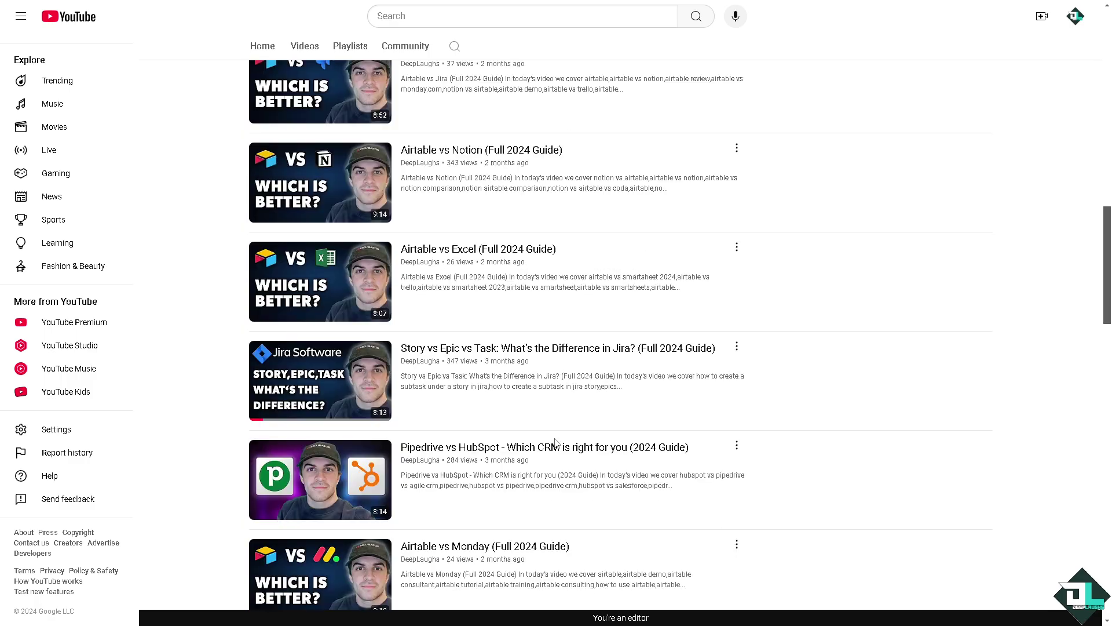
{"action": "scroll", "coordinate": [550, 440], "scroll_direction": "down", "scroll_amount": 15}
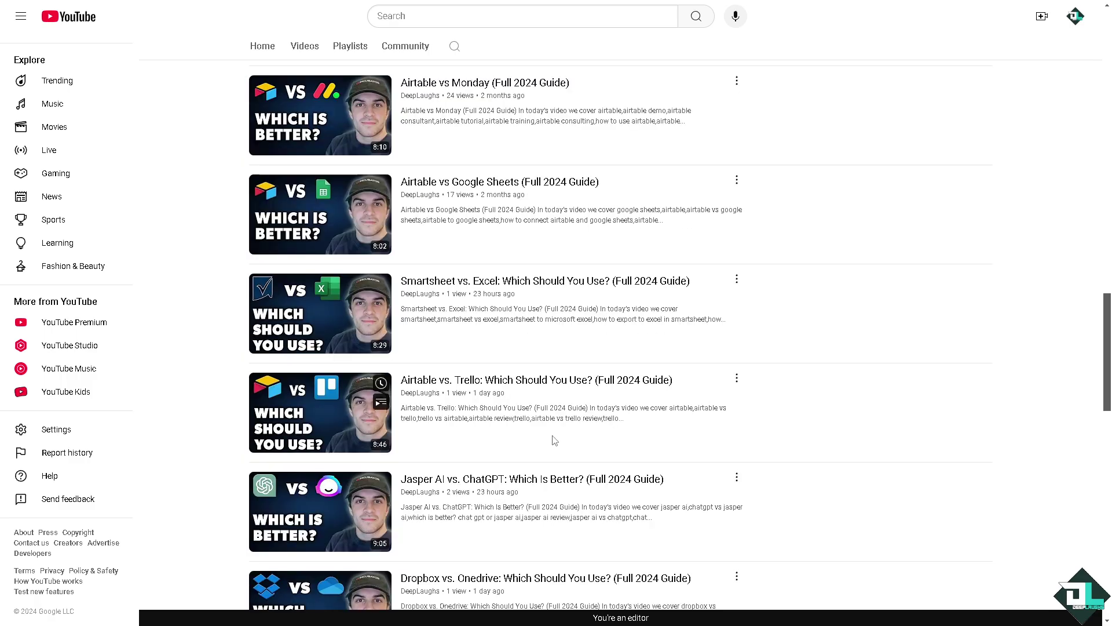
{"action": "scroll", "coordinate": [542, 431], "scroll_direction": "down", "scroll_amount": 2}
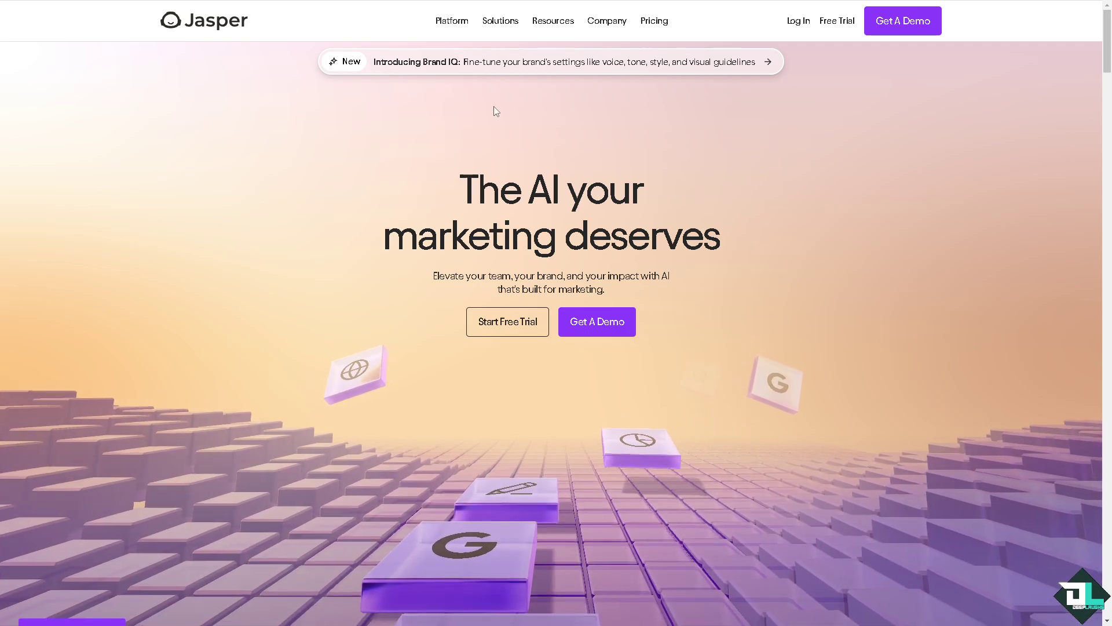
- Switch to the Jasper website and review the features of its Creator, Pro and Business pricing plans
{"action": "left_click", "coordinate": [652, 21]}
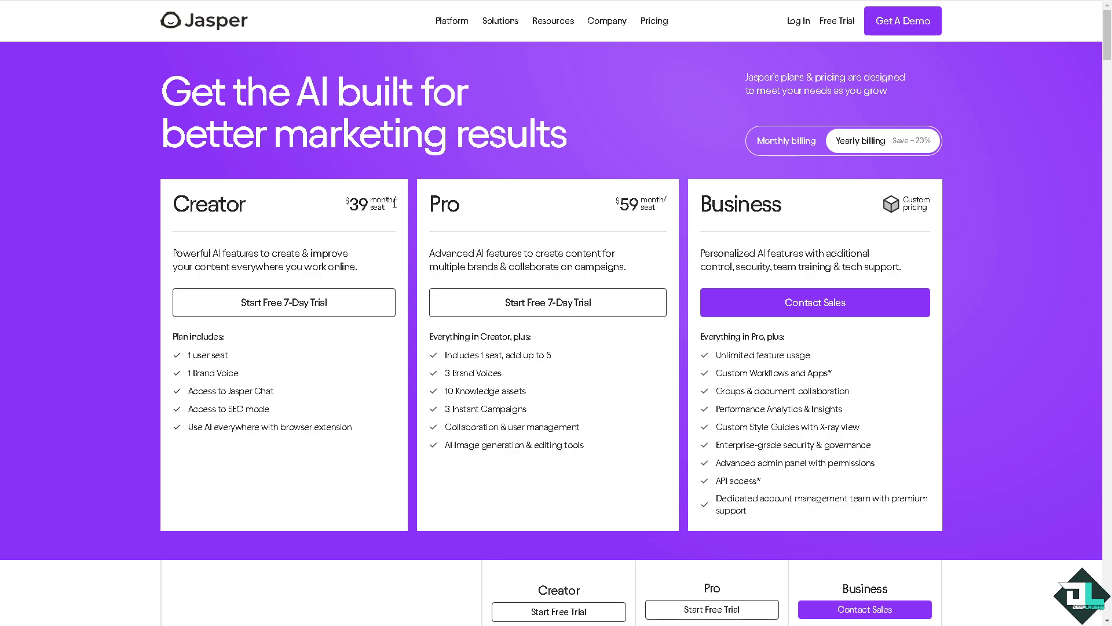
{"action": "mouse_move", "coordinate": [211, 362]}
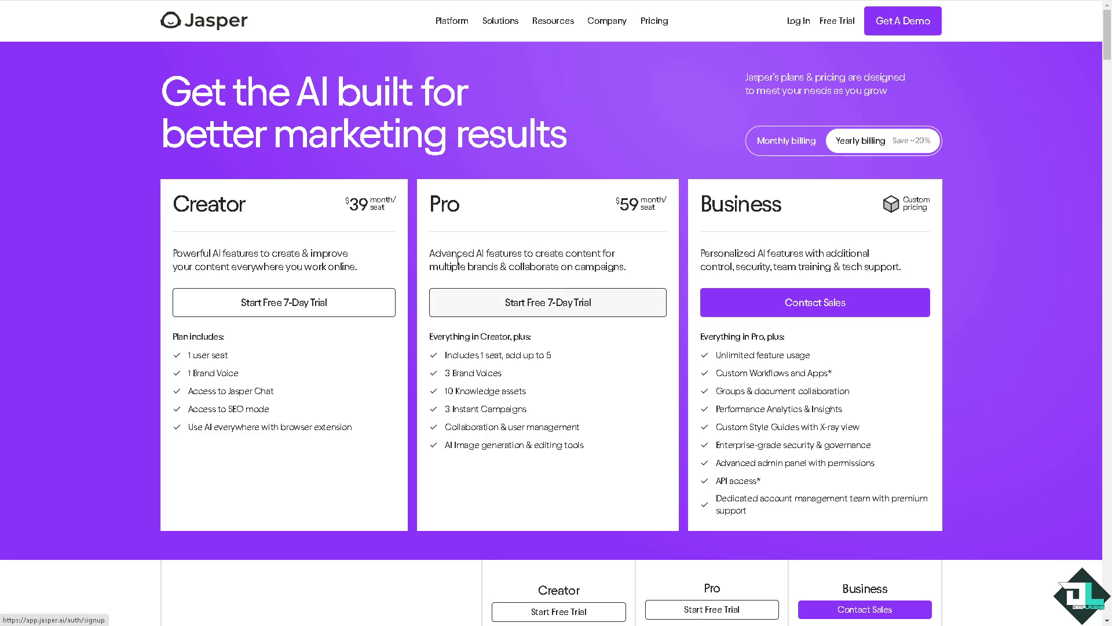
{"action": "left_click_drag", "start_coordinate": [183, 252], "coordinate": [605, 476]}
{"action": "left_click", "coordinate": [604, 476]}
{"action": "mouse_move", "coordinate": [613, 411]}
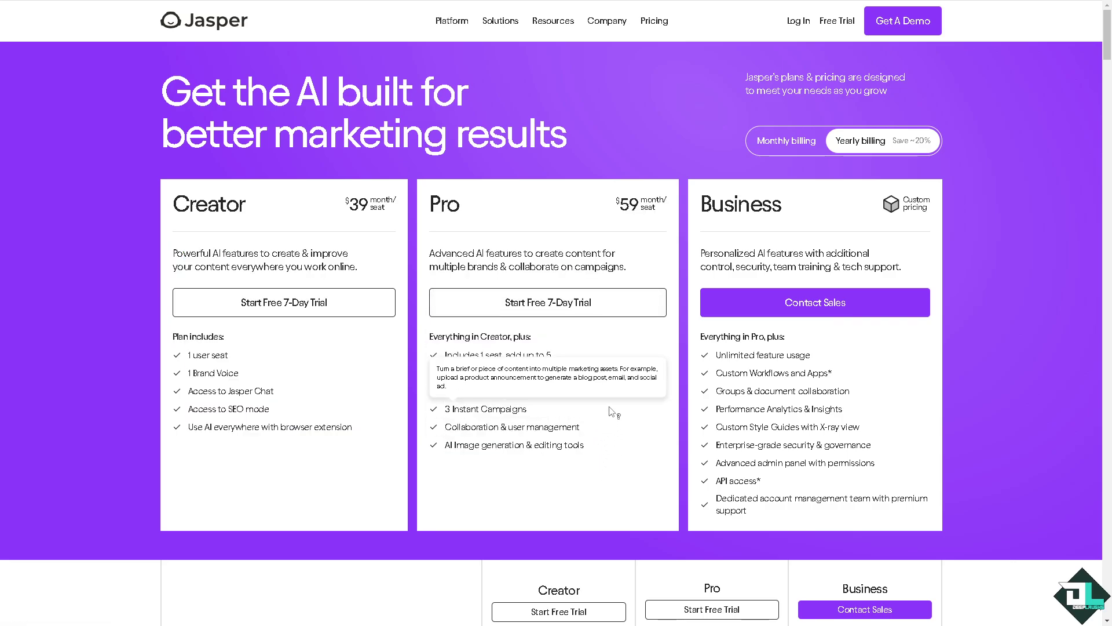
{"action": "mouse_move", "coordinate": [615, 445]}
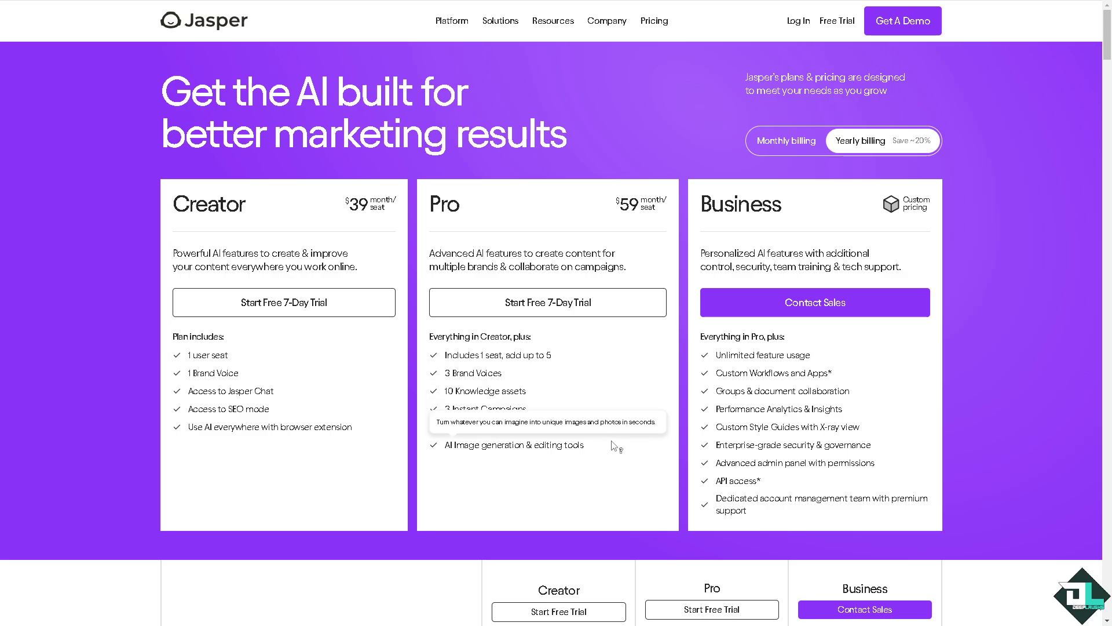
{"action": "left_click_drag", "start_coordinate": [765, 513], "coordinate": [704, 365]}
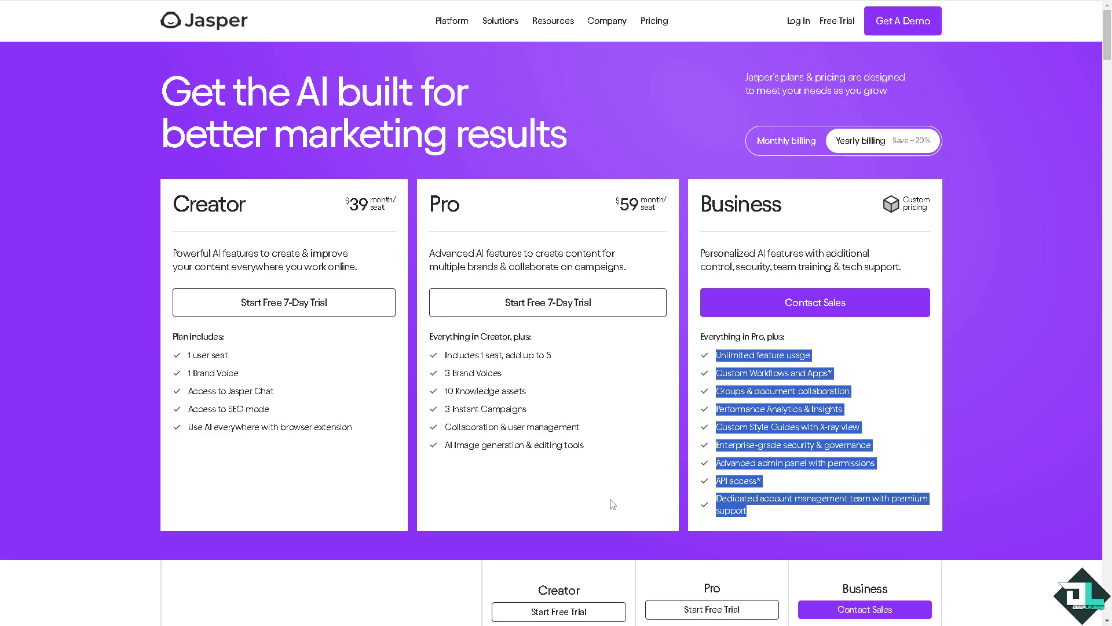
- Go to the Jasper free trial and open the Jasper workspace from the welcome email in Gmail
{"action": "left_click", "coordinate": [844, 21]}
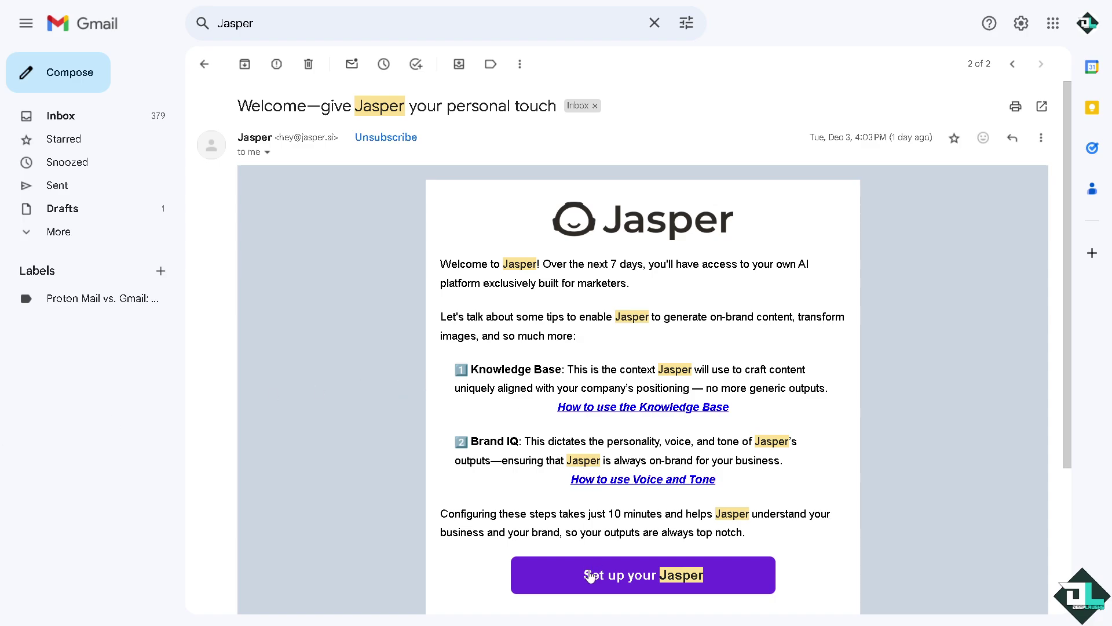
{"action": "left_click", "coordinate": [621, 586]}
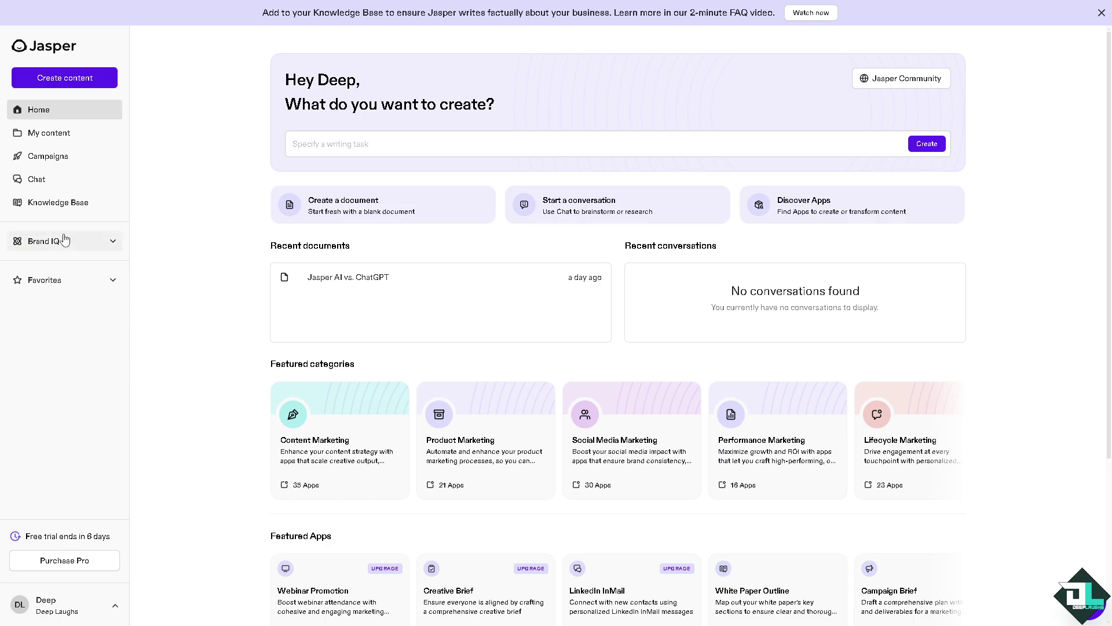
- Create new content in Jasper with the writing task "Jasper vs. Copy.ai: Which Is Best?"
{"action": "left_click", "coordinate": [79, 81]}
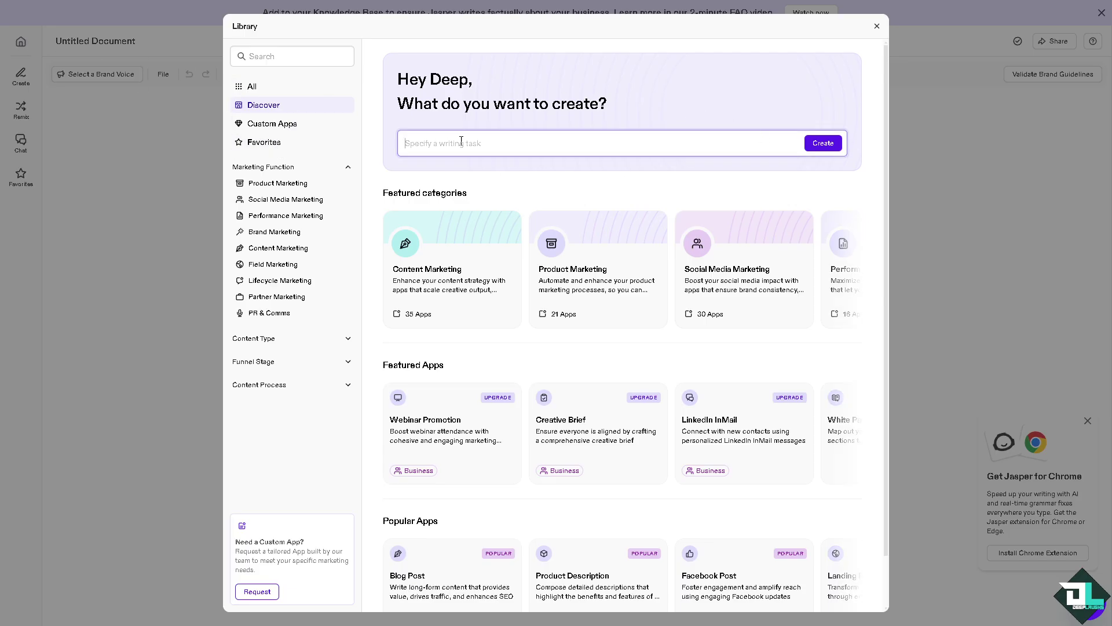
{"action": "type", "text": "Jasper vs. copy.ai: Which Is Best?"}
{"action": "left_click", "coordinate": [448, 145]}
{"action": "key", "text": "BackSpace"}
{"action": "type", "text": "C"}
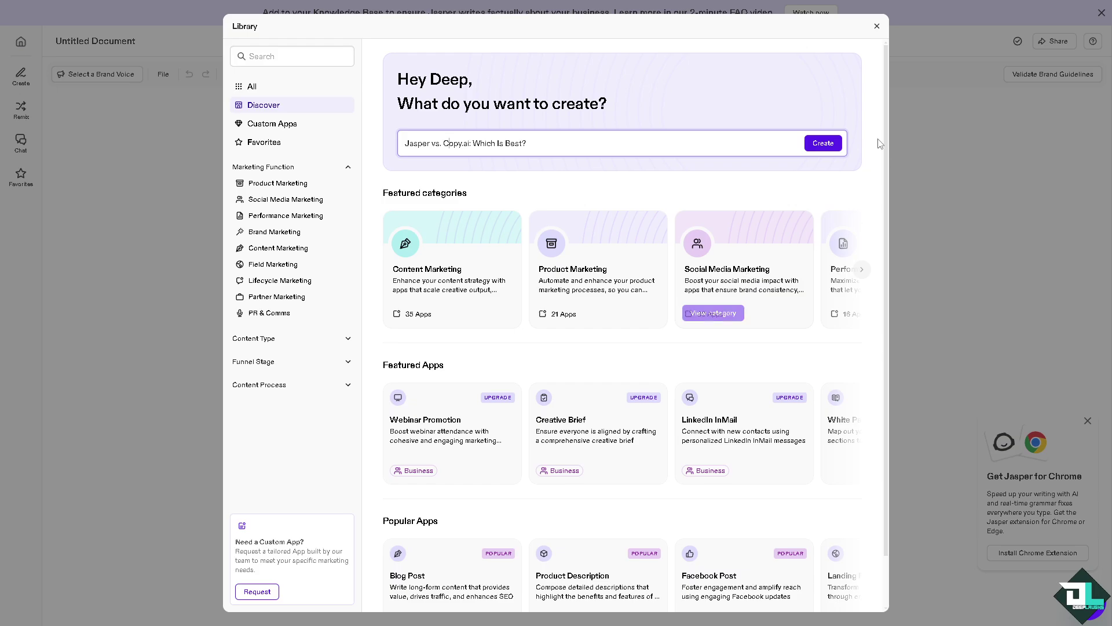
{"action": "left_click", "coordinate": [823, 143]}
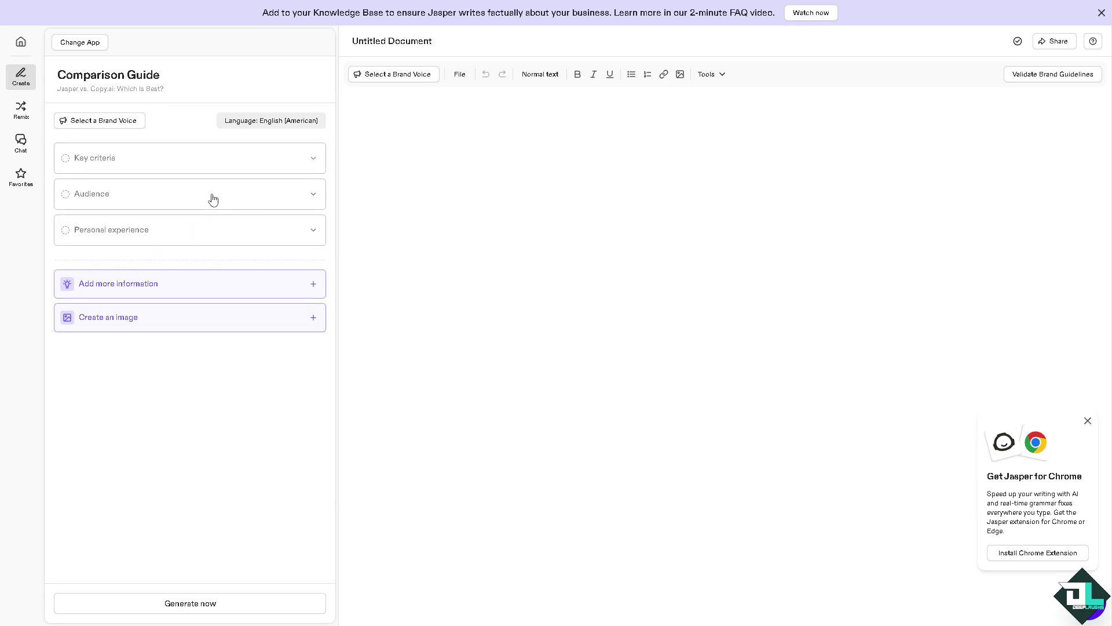
- Generate the comparison guide with the key criteria left blank and dismiss the Chrome extension promotion
{"action": "left_click", "coordinate": [313, 165]}
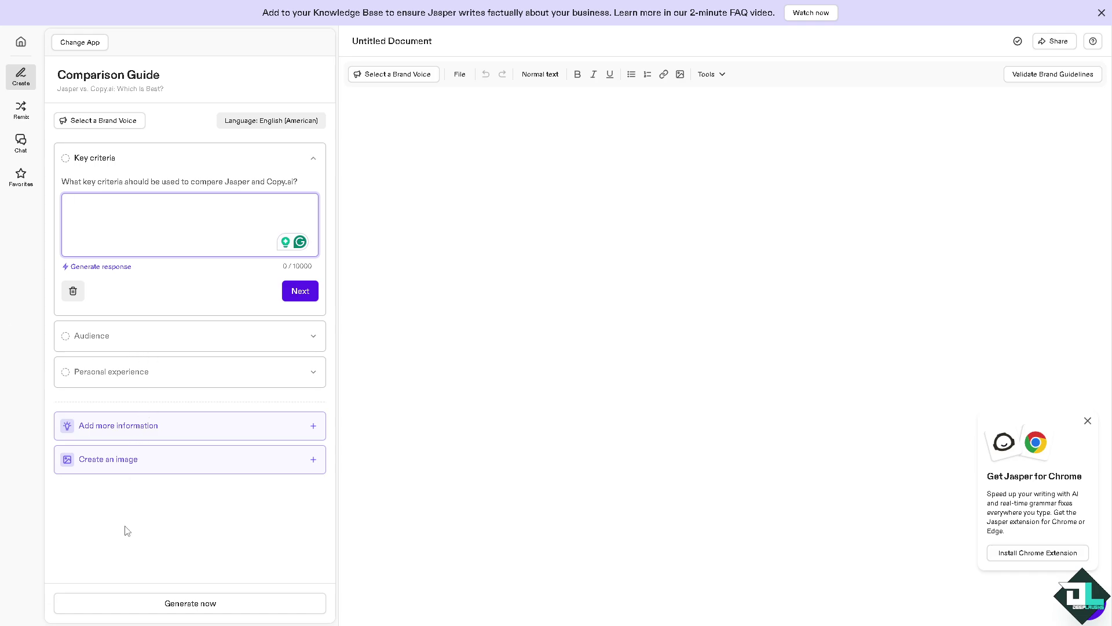
{"action": "left_click", "coordinate": [140, 615]}
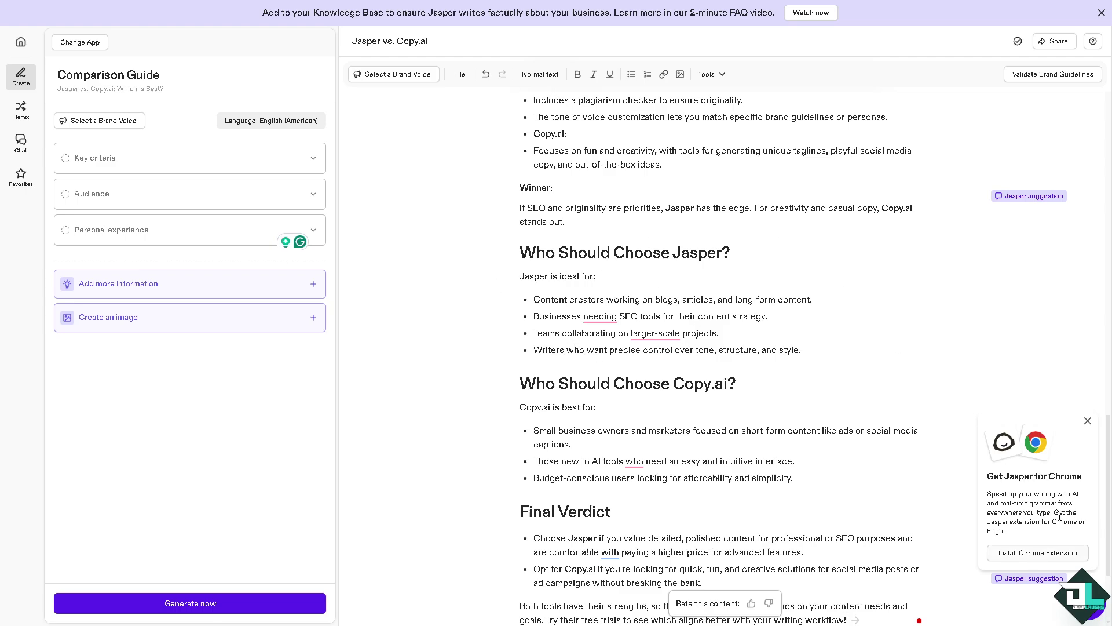
{"action": "left_click", "coordinate": [1087, 421]}
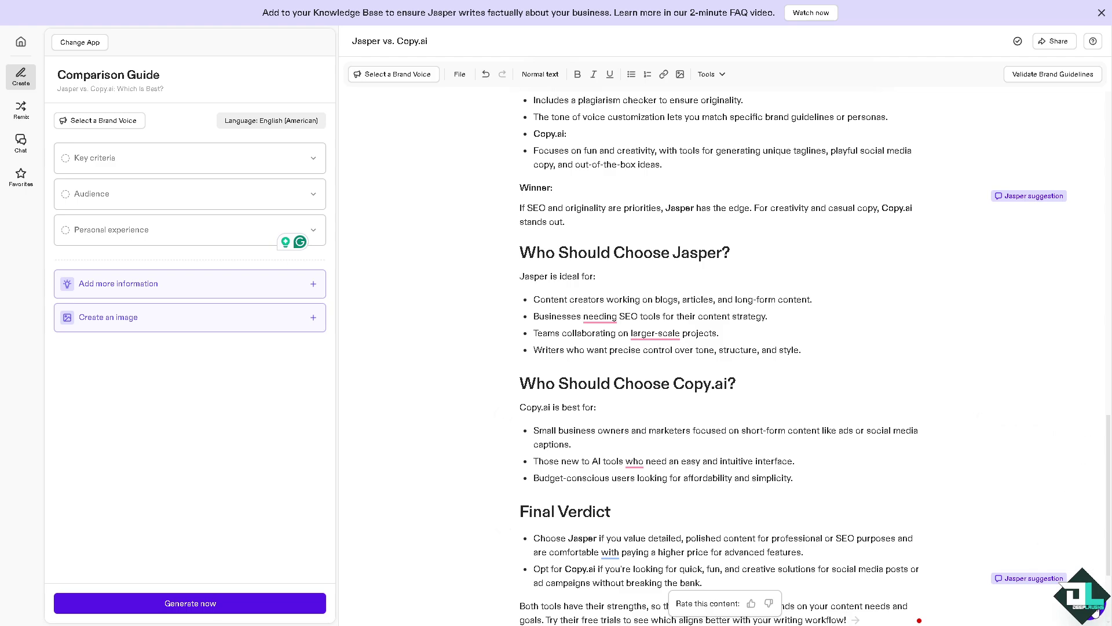
- Open the Jasper support chat and send the message "Jasper vs. copy.ai: Which Is Best?"
{"action": "left_click", "coordinate": [1094, 614]}
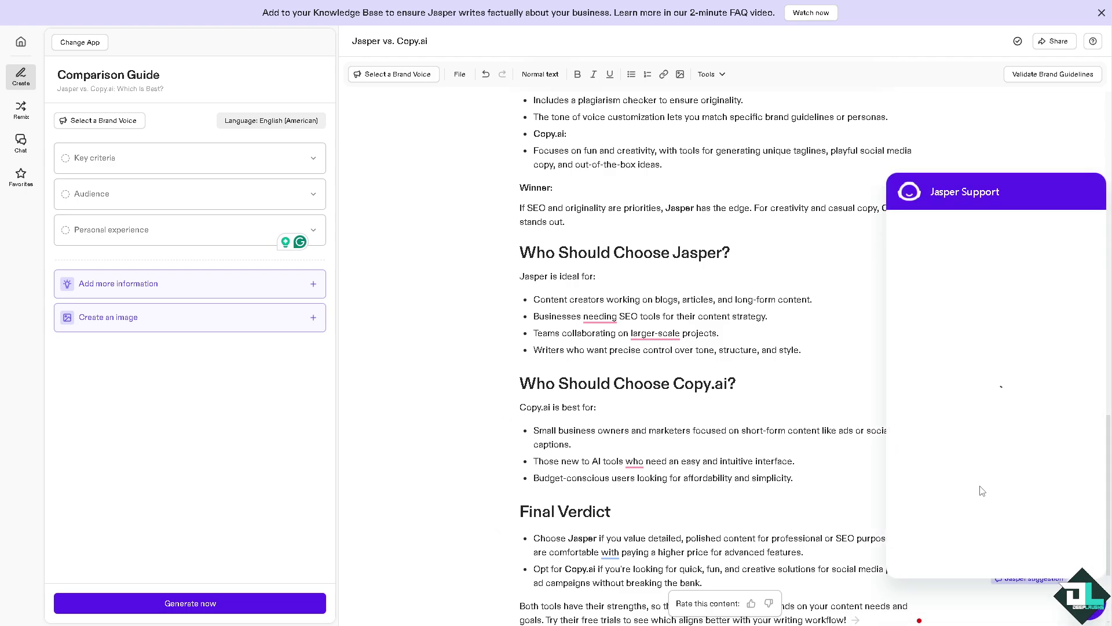
{"action": "type", "text": "Jasper vs. copy.ai: Which Is Best?"}
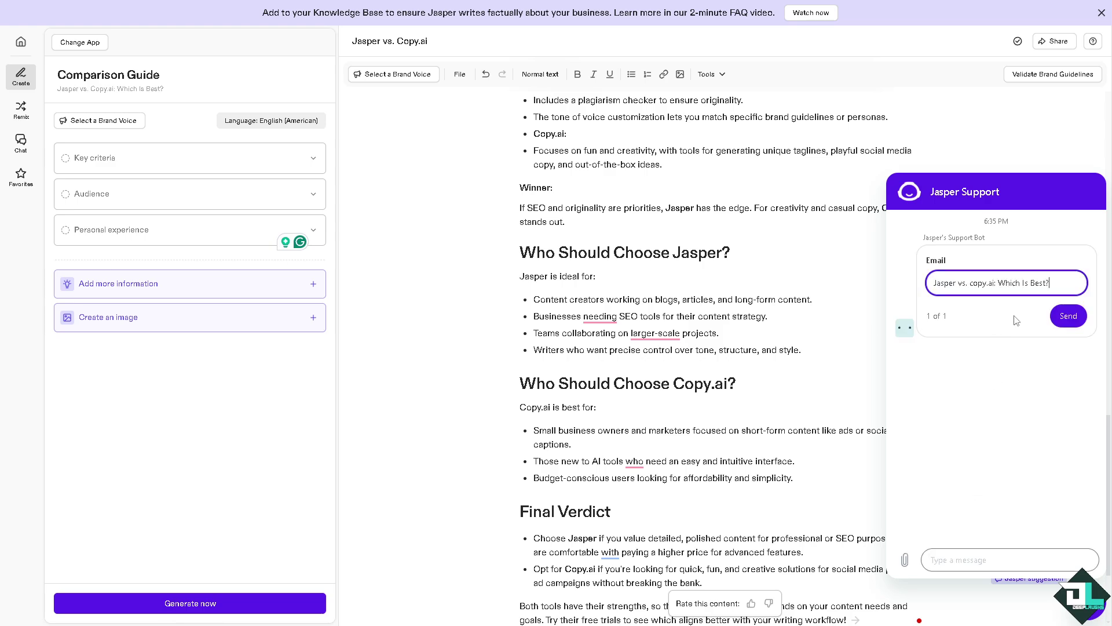
{"action": "left_click", "coordinate": [1062, 322]}
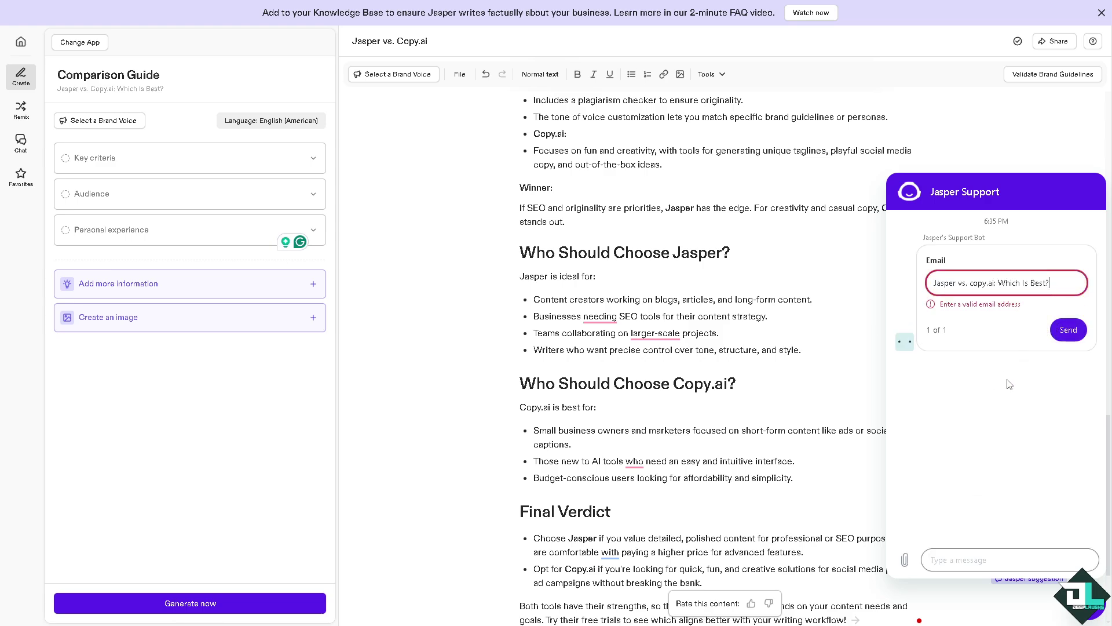
{"action": "left_click", "coordinate": [971, 559]}
{"action": "type", "text": "Jasper vs. copy.ai: Which Is Best?"}
{"action": "key", "text": "Return"}
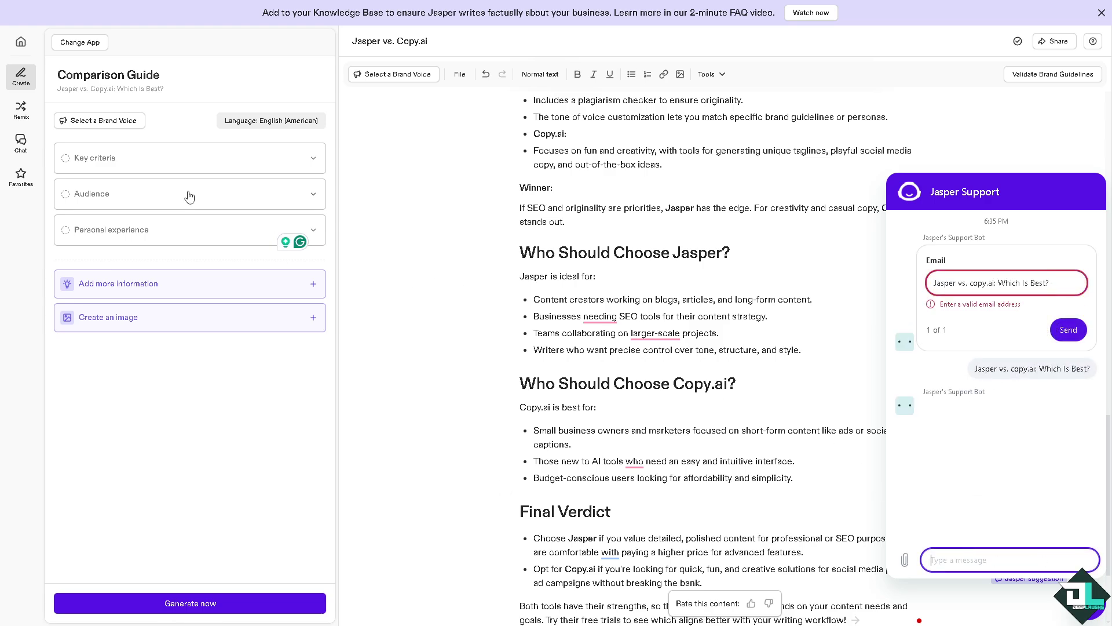
- Ask Jasper's document Chat assistant "Jasper vs. copy.ai: Which Is Best?"
{"action": "left_click", "coordinate": [20, 142]}
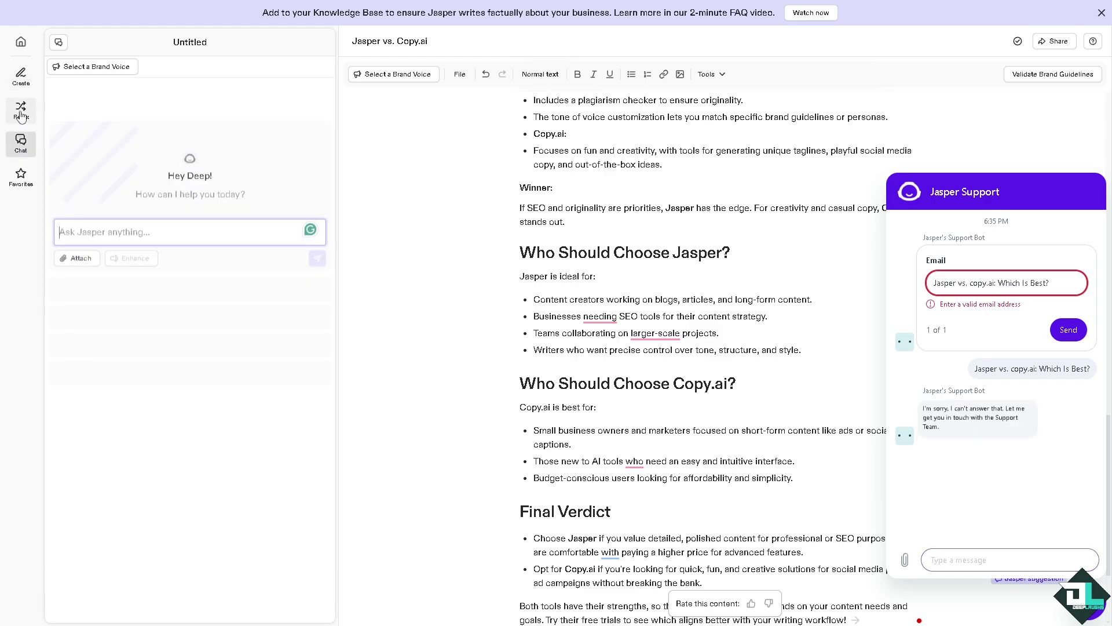
{"action": "type", "text": "Jasper vs. copy.ai: Which Is Best?"}
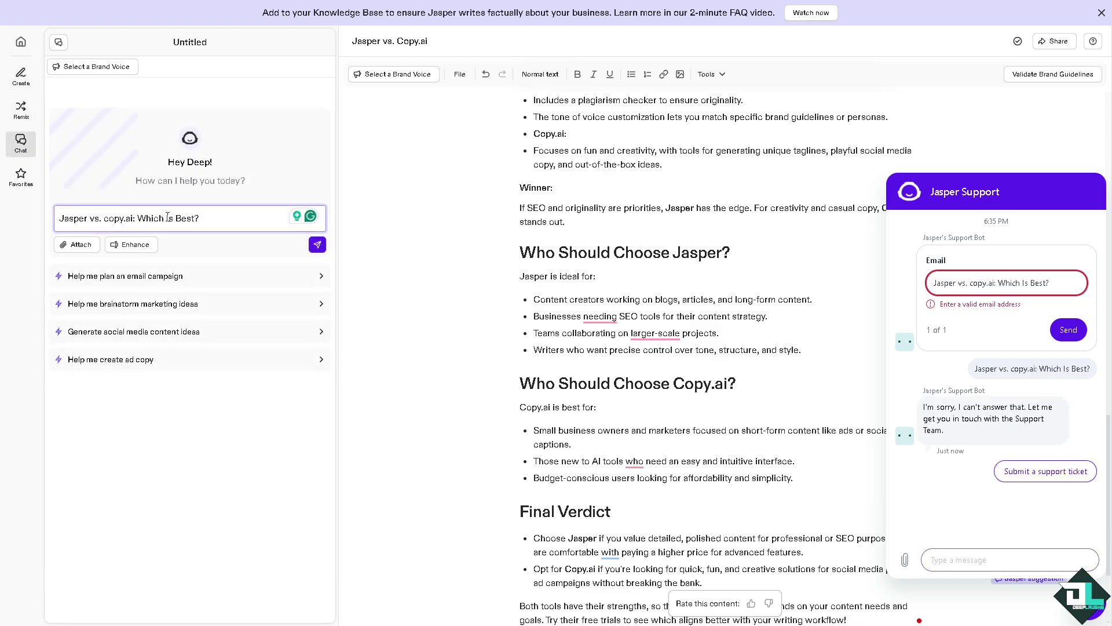
{"action": "key", "text": "Return"}
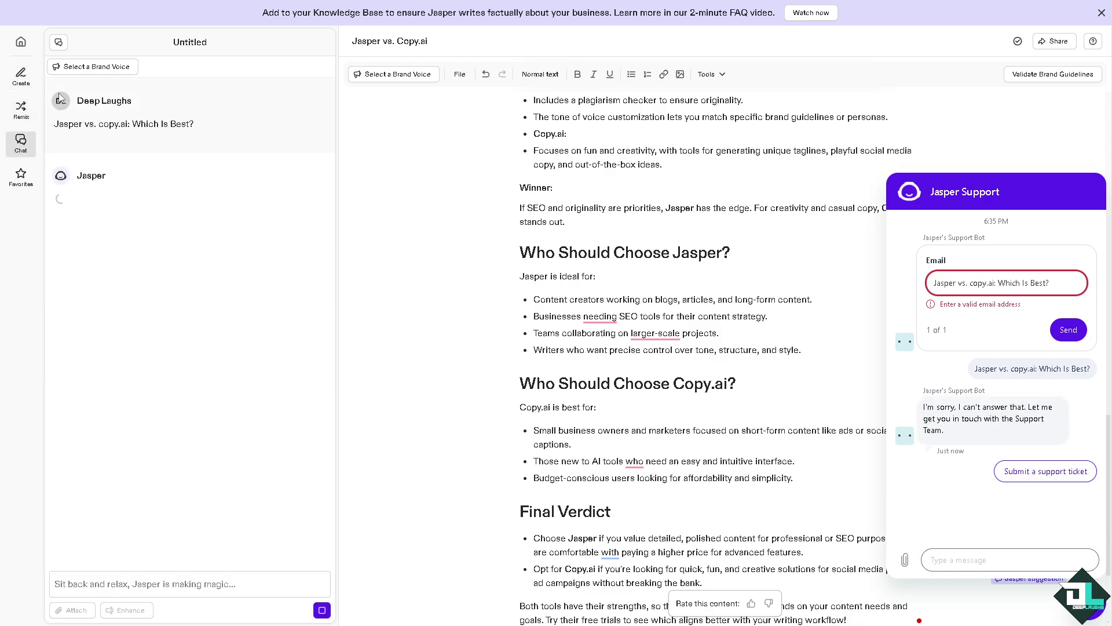
- Generate a Remix using "Jasper vs. copy.ai: Which Is Best?" as both the source text and the instruction
{"action": "left_click", "coordinate": [24, 116]}
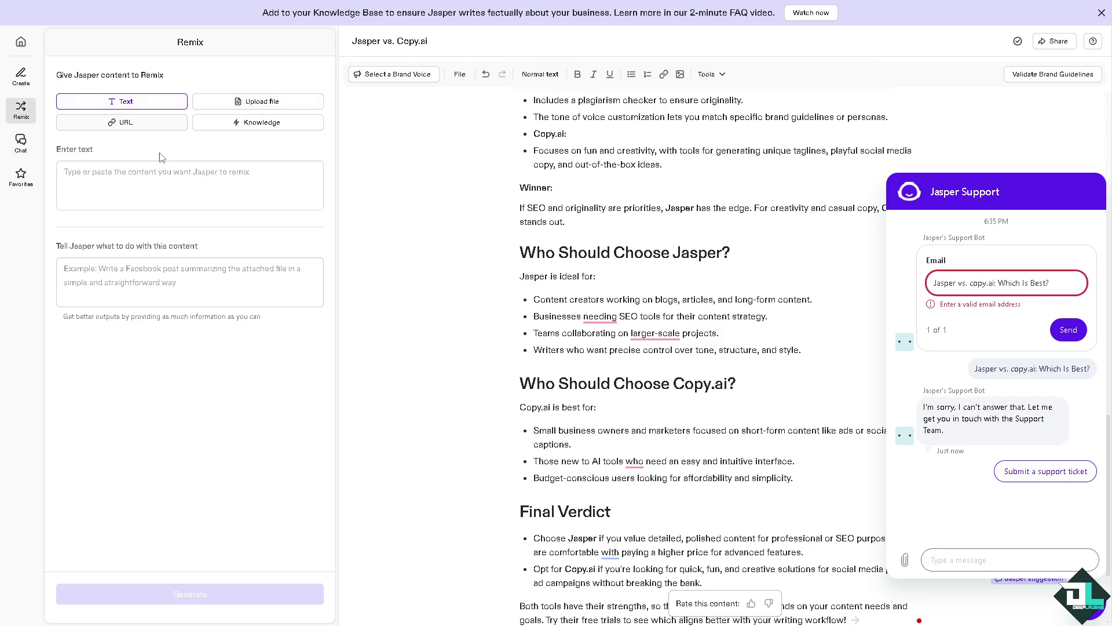
{"action": "left_click", "coordinate": [172, 182]}
{"action": "type", "text": "Jasper vs. copy.ai: Which Is Best?"}
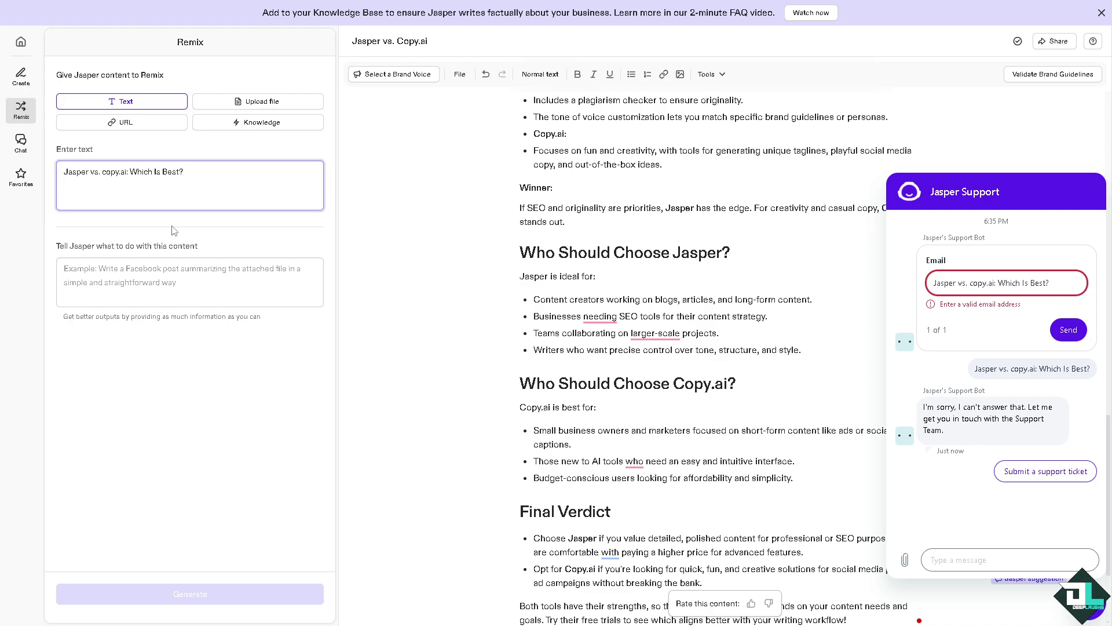
{"action": "left_click", "coordinate": [154, 288]}
{"action": "type", "text": "Jasper vs. copy.ai: Which Is Best?"}
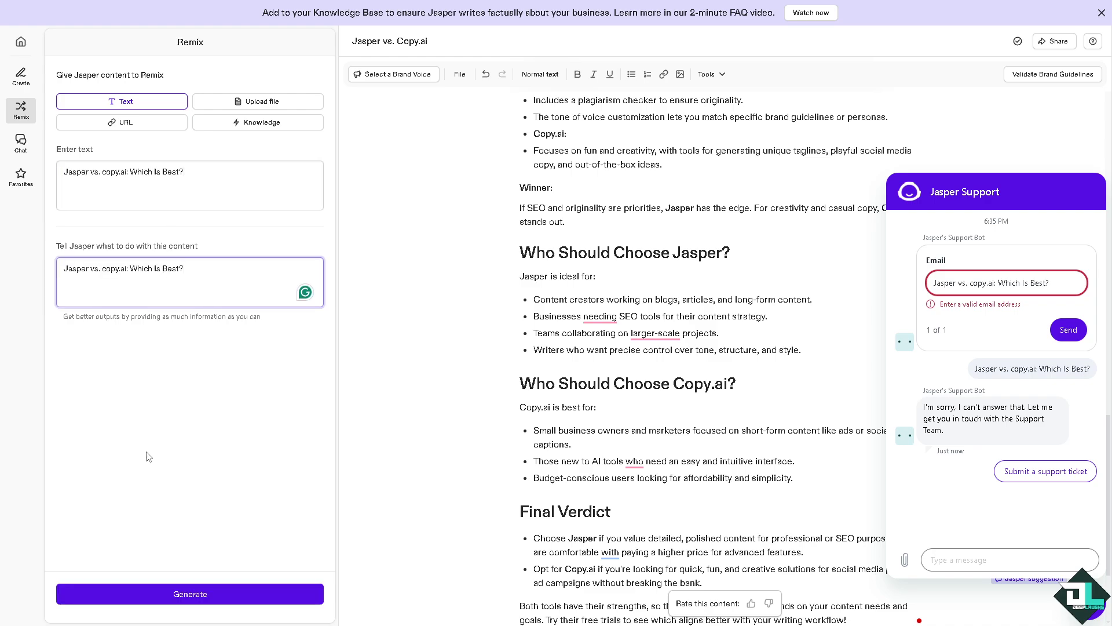
{"action": "left_click", "coordinate": [140, 595]}
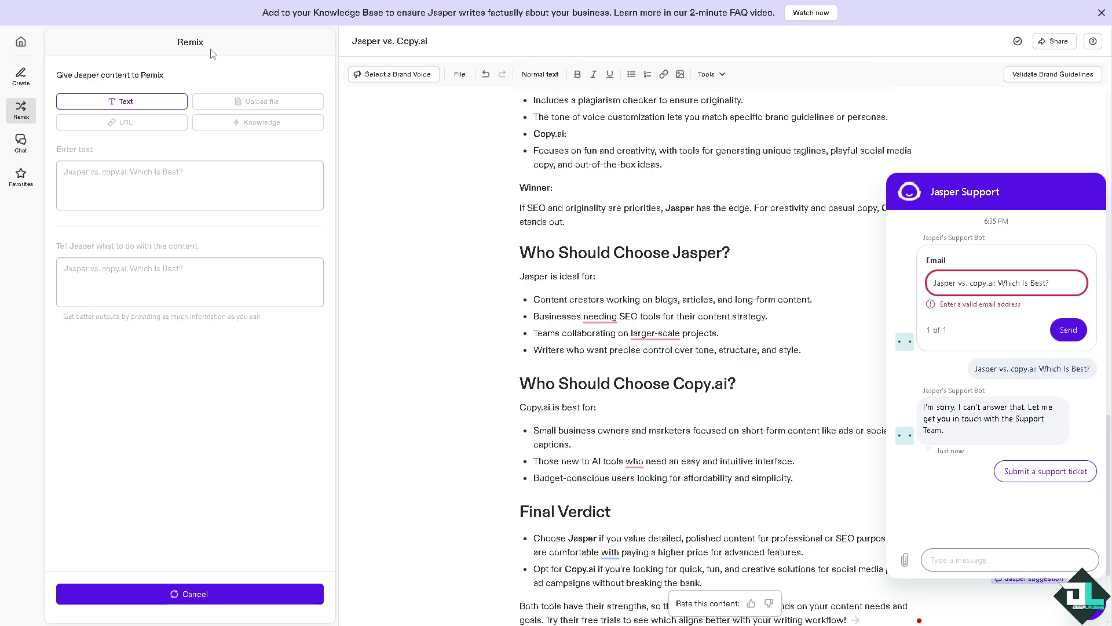
- View the favorite and custom apps in the library, and open the request form for a new custom app
{"action": "left_click", "coordinate": [21, 177]}
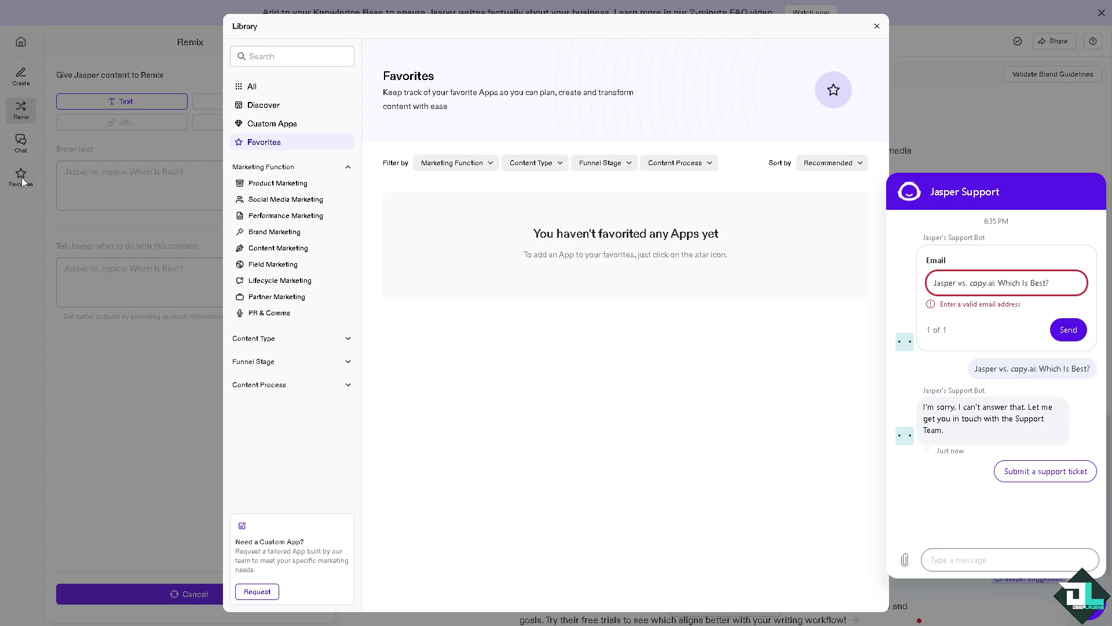
{"action": "left_click", "coordinate": [283, 126]}
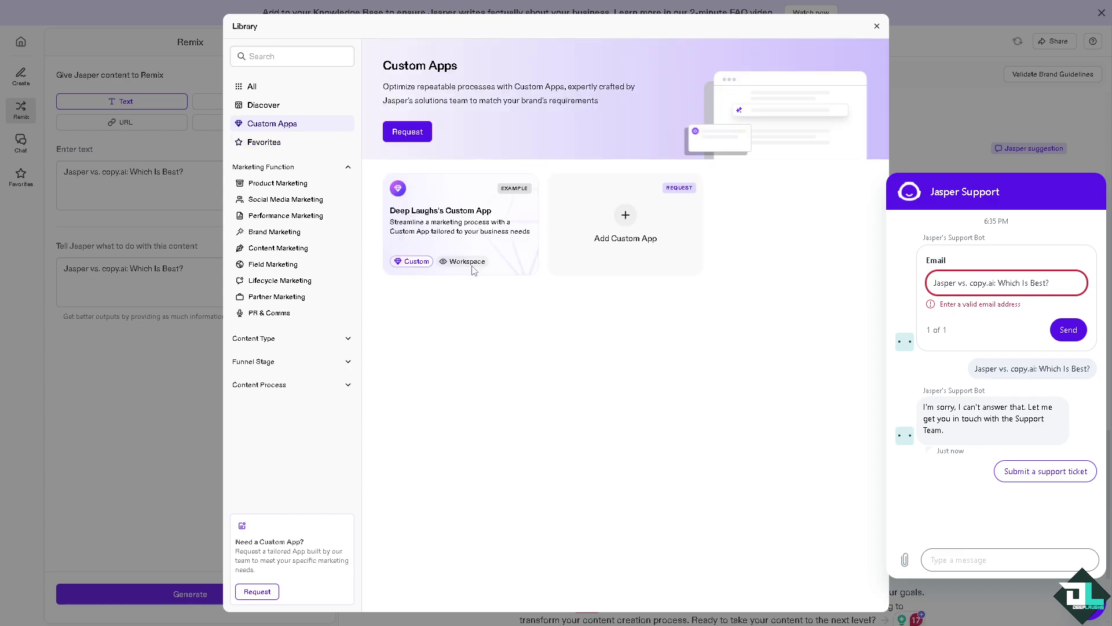
{"action": "left_click", "coordinate": [626, 224]}
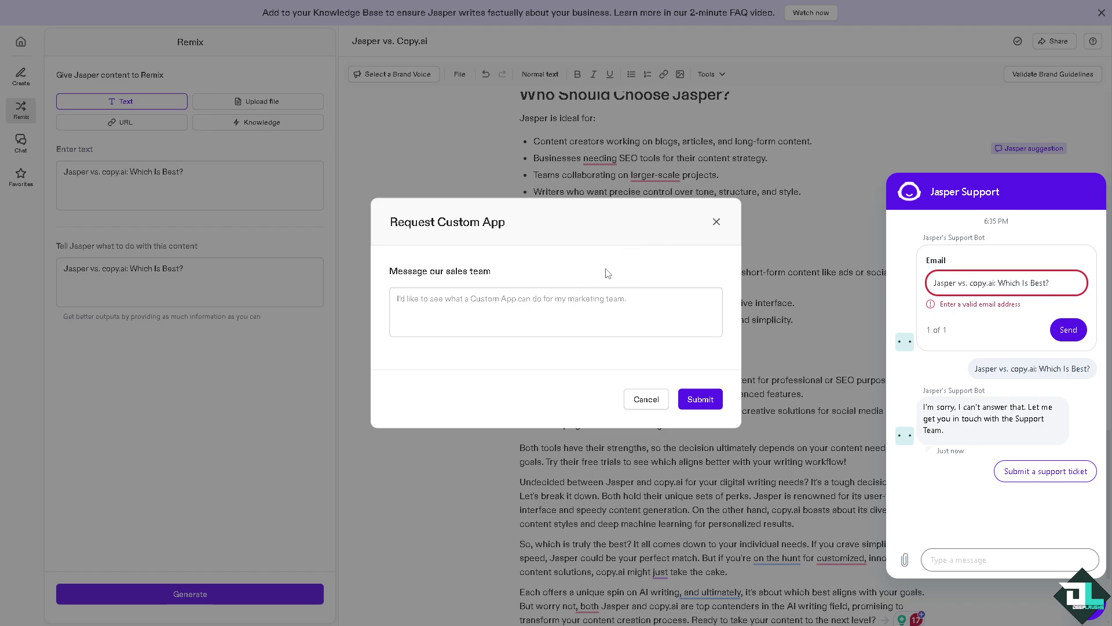
- Close the custom app request form and expand the library's Content Type filters
{"action": "left_click", "coordinate": [717, 223]}
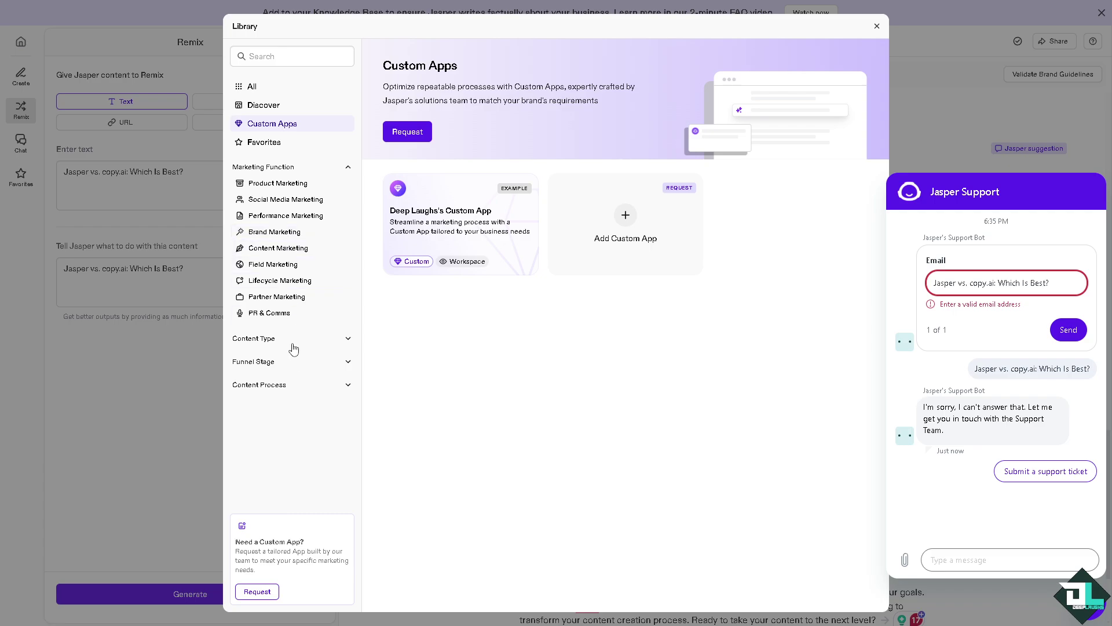
{"action": "left_click", "coordinate": [342, 344]}
{"action": "scroll", "coordinate": [327, 458], "scroll_direction": "down", "scroll_amount": 1}
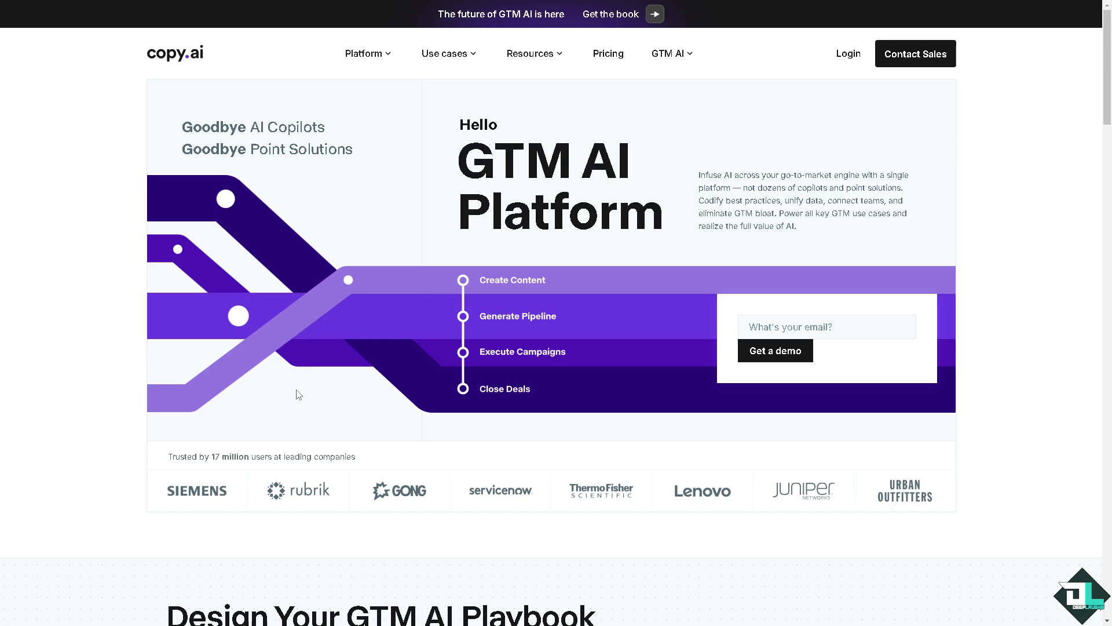
- Switch to the Copy.ai website, skim its homepage, and review the White Glove Enterprise plan on the pricing page
{"action": "scroll", "coordinate": [296, 394], "scroll_direction": "down", "scroll_amount": 2}
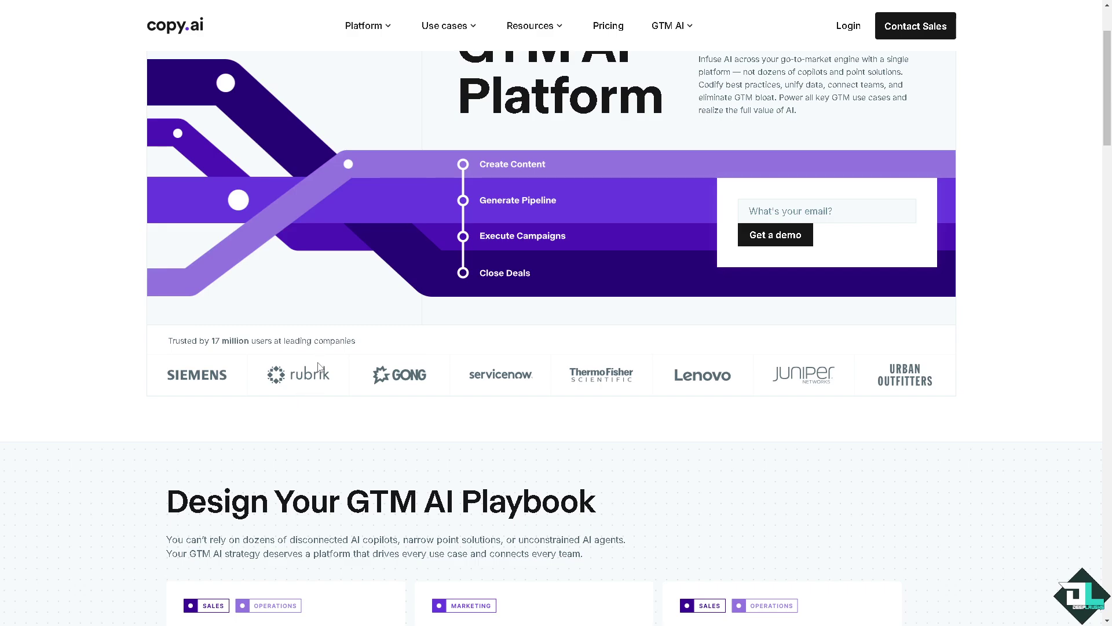
{"action": "scroll", "coordinate": [320, 369], "scroll_direction": "up", "scroll_amount": 2}
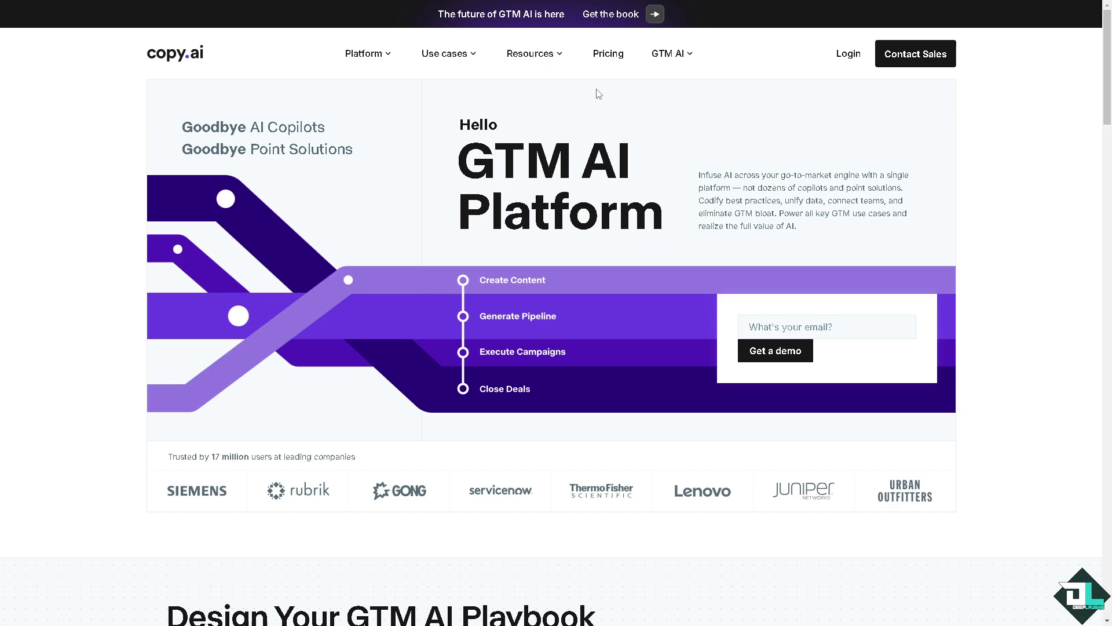
{"action": "left_click", "coordinate": [608, 60]}
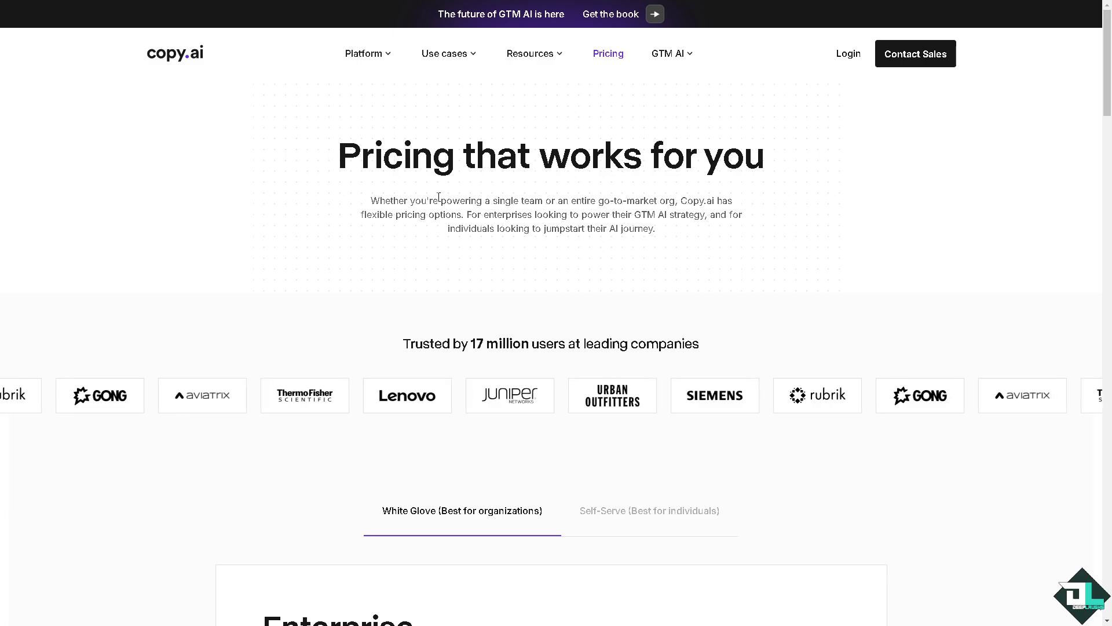
{"action": "scroll", "coordinate": [441, 200], "scroll_direction": "down", "scroll_amount": 5}
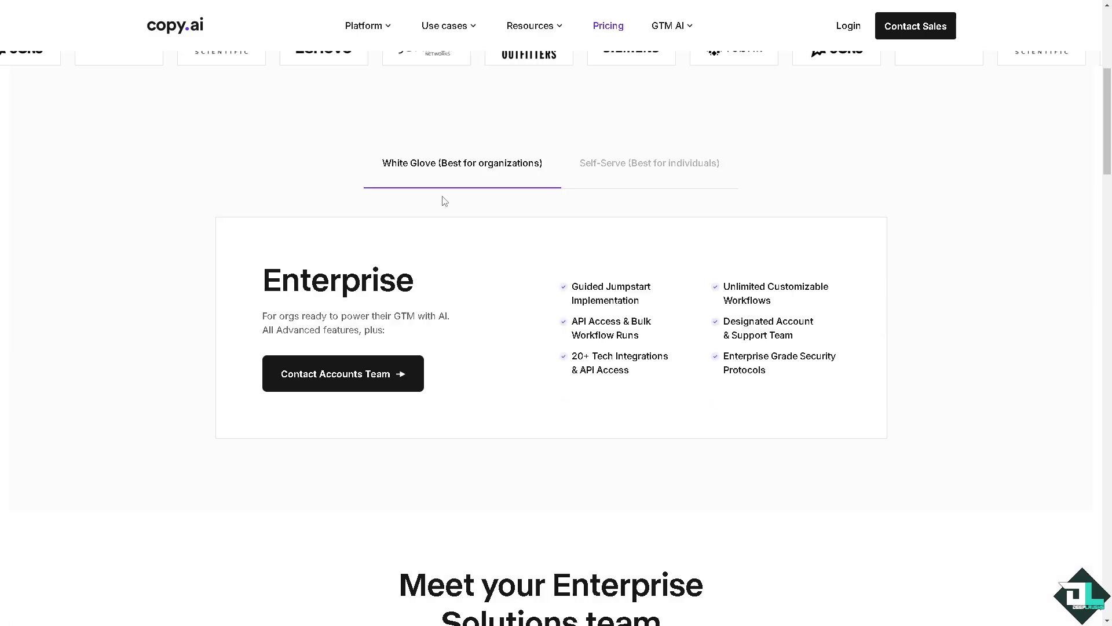
{"action": "scroll", "coordinate": [445, 201], "scroll_direction": "down", "scroll_amount": 2}
{"action": "scroll", "coordinate": [446, 223], "scroll_direction": "up", "scroll_amount": 2}
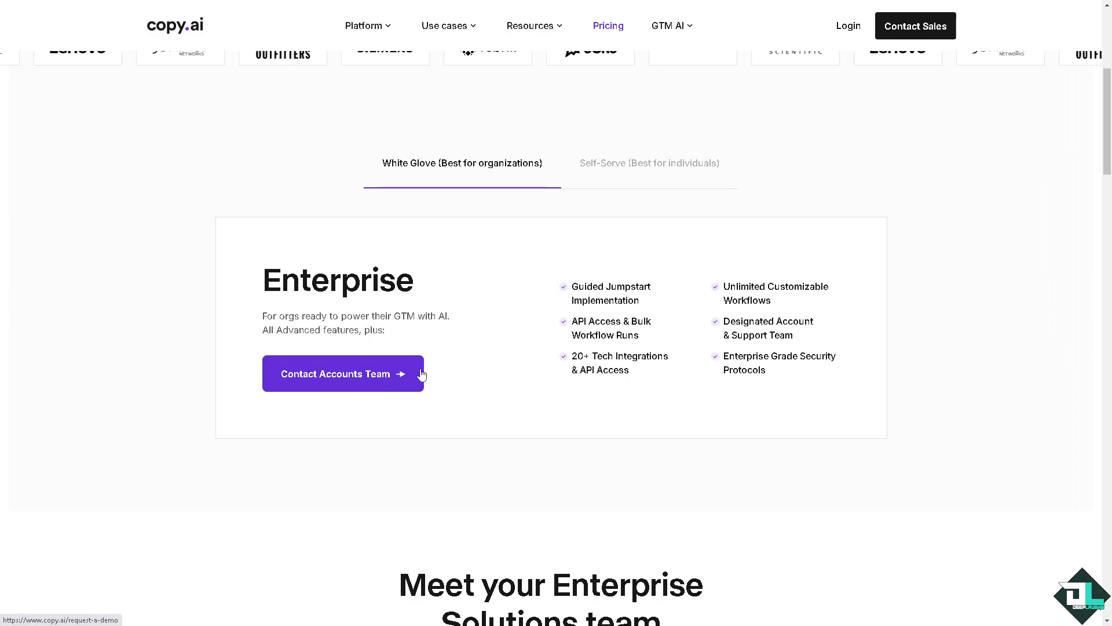
{"action": "scroll", "coordinate": [423, 372], "scroll_direction": "down", "scroll_amount": 3}
{"action": "scroll", "coordinate": [479, 342], "scroll_direction": "up", "scroll_amount": 5}
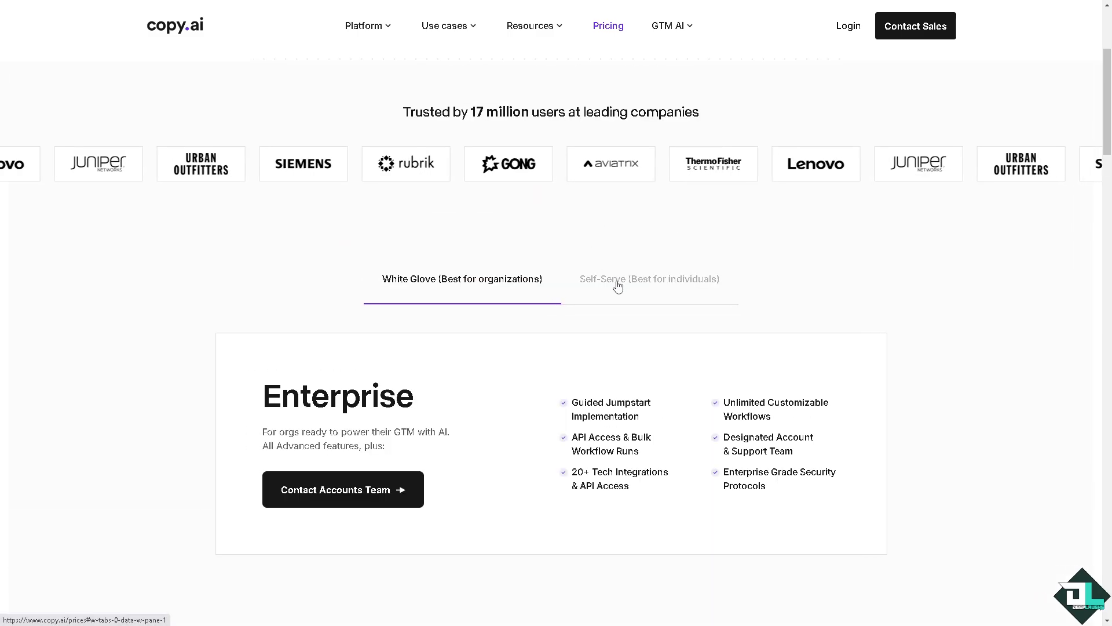
- Review Copy.ai's Self-Serve plans, highlighting the Free plan's price and the Advanced plan's feature list
{"action": "left_click", "coordinate": [618, 285]}
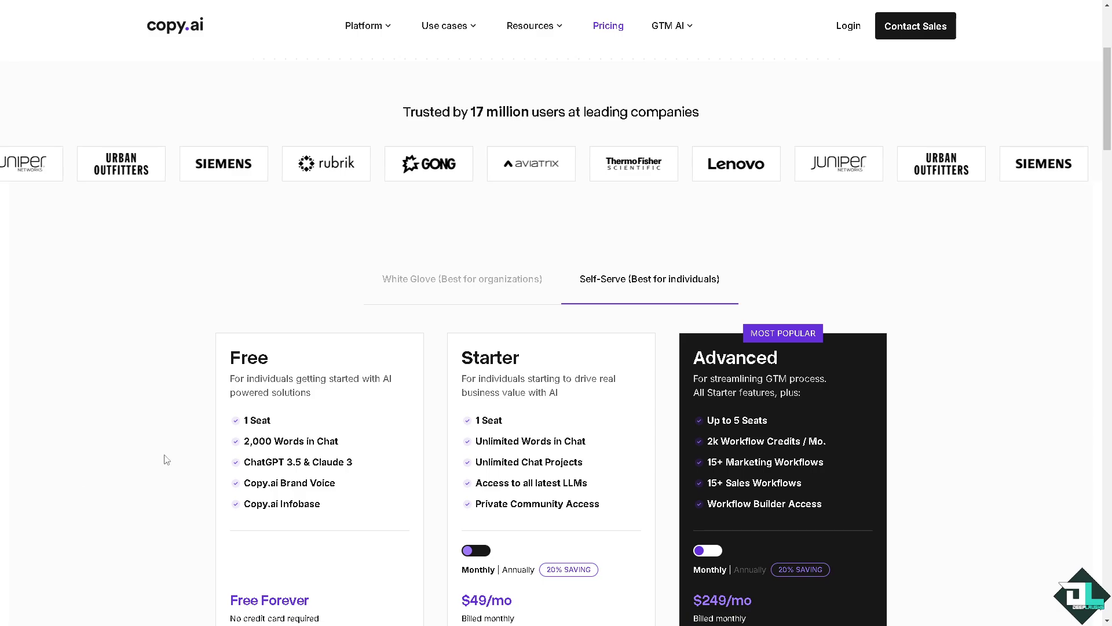
{"action": "scroll", "coordinate": [141, 424], "scroll_direction": "down", "scroll_amount": 2}
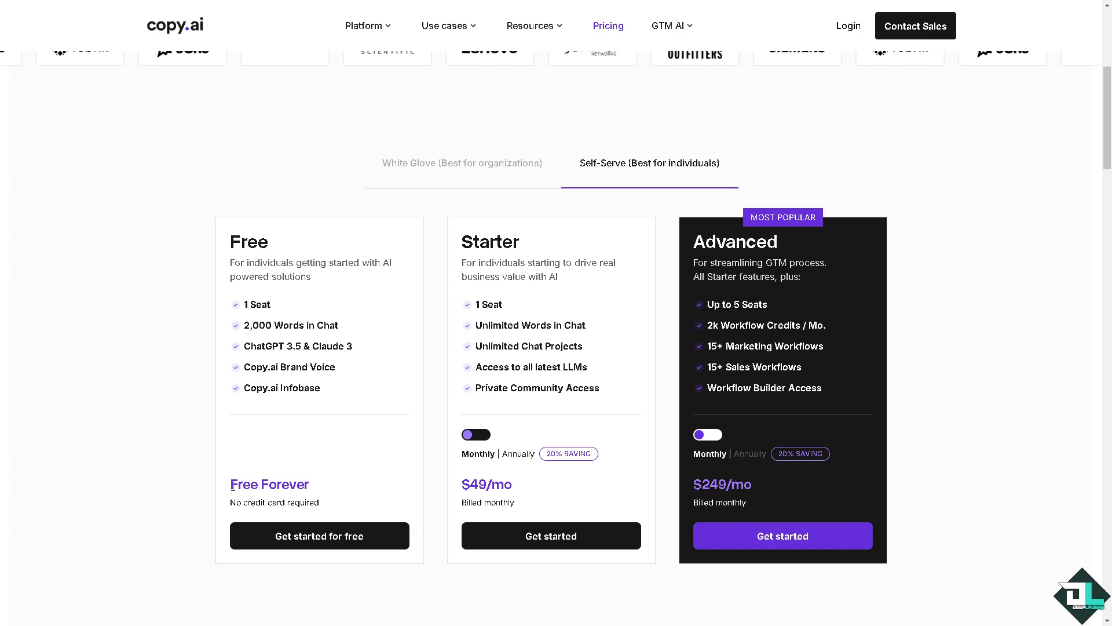
{"action": "left_click_drag", "start_coordinate": [231, 485], "coordinate": [326, 487]}
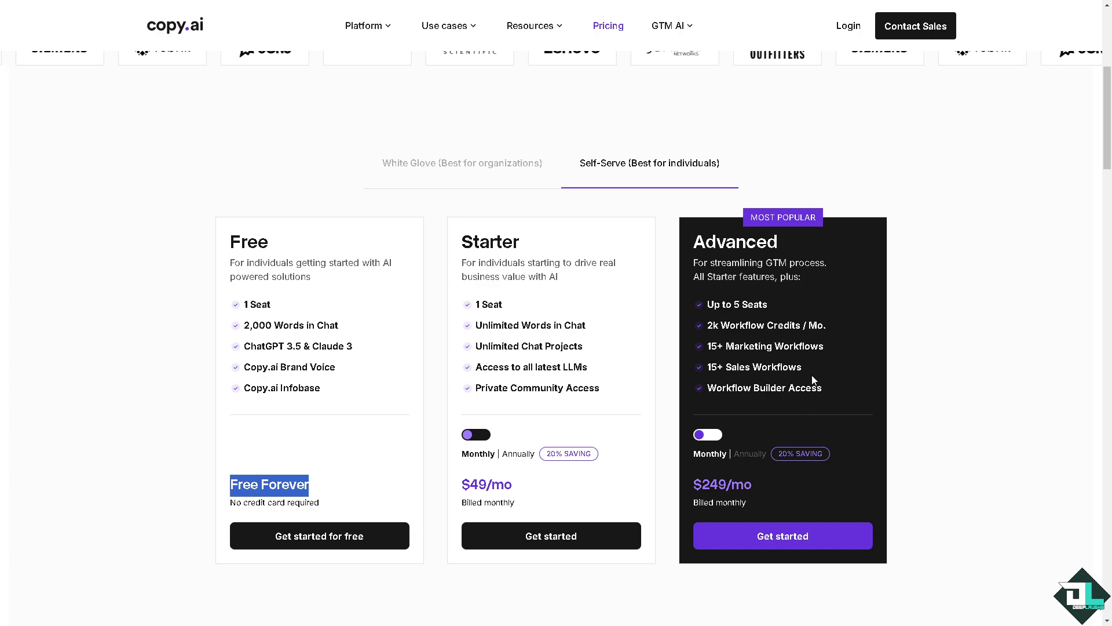
{"action": "left_click_drag", "start_coordinate": [695, 263], "coordinate": [825, 391]}
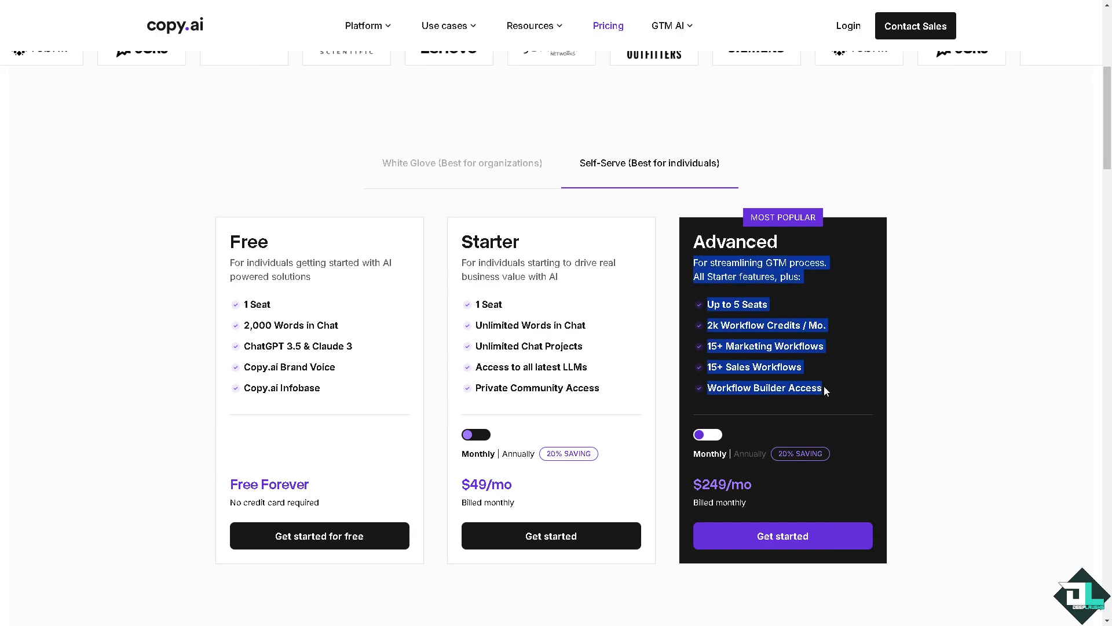
- Get started with Copy.ai's Free plan, answering Leadership as the kind of work and skipping the question on where to start
{"action": "left_click", "coordinate": [346, 536]}
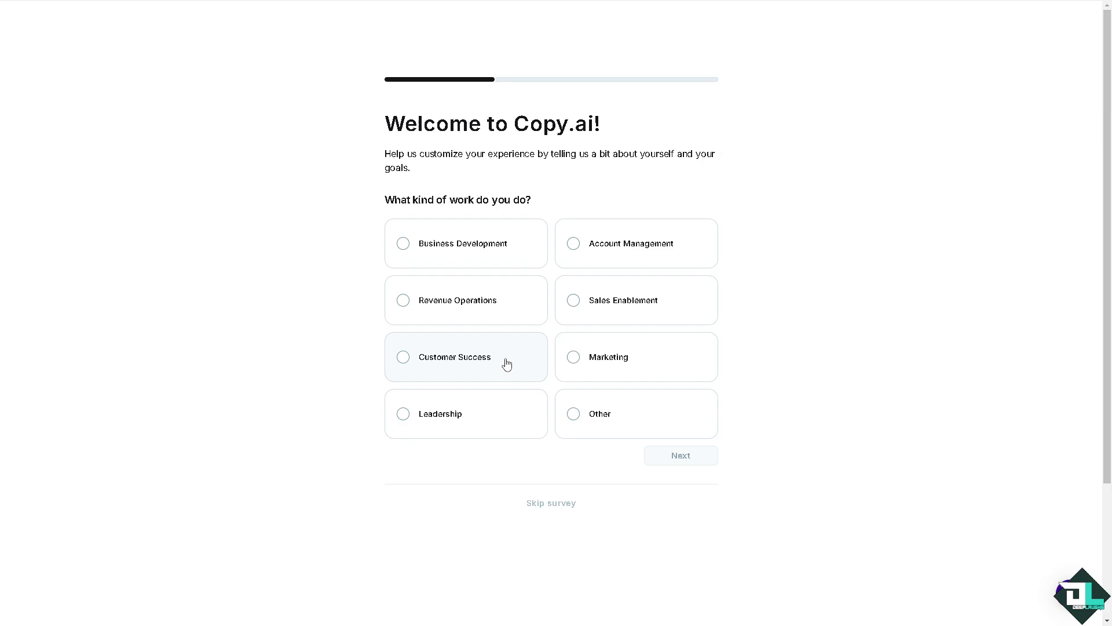
{"action": "left_click", "coordinate": [439, 416]}
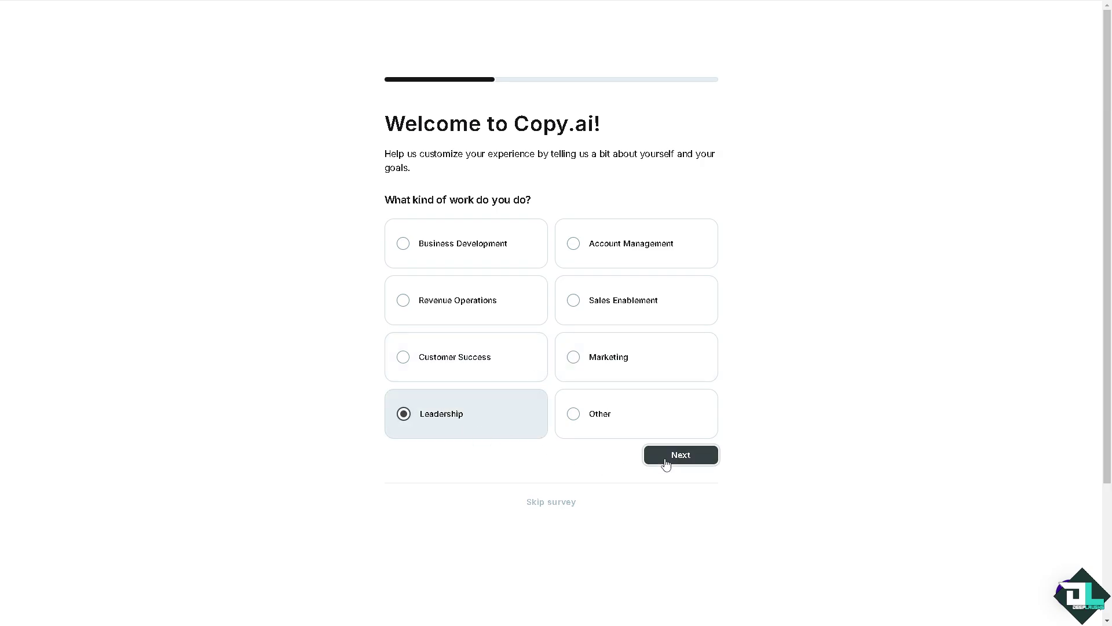
{"action": "left_click", "coordinate": [552, 503]}
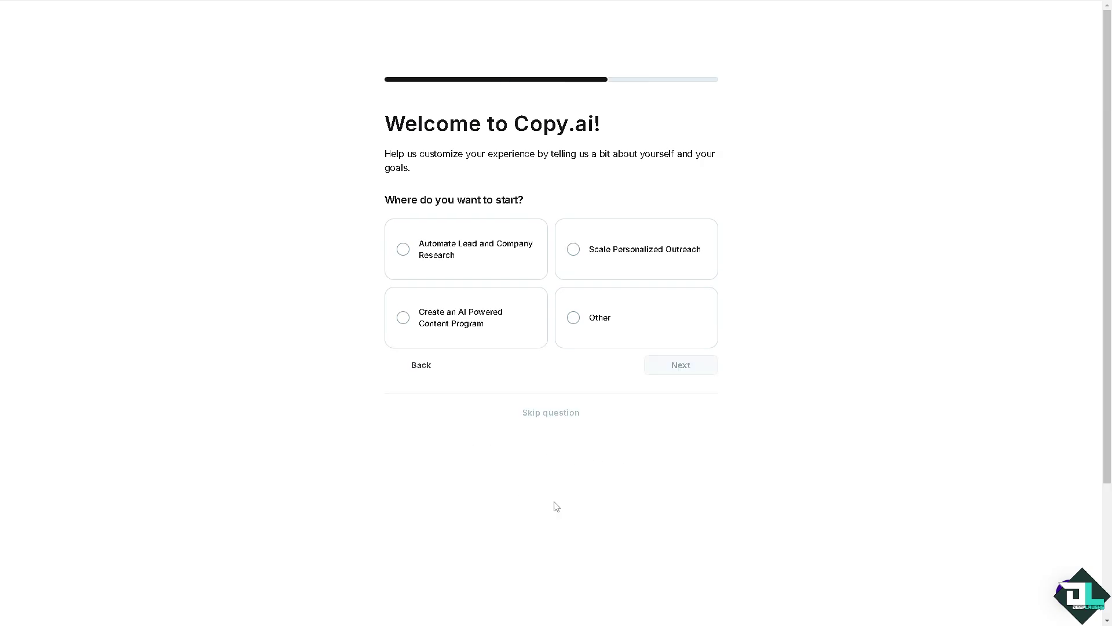
{"action": "left_click", "coordinate": [553, 410]}
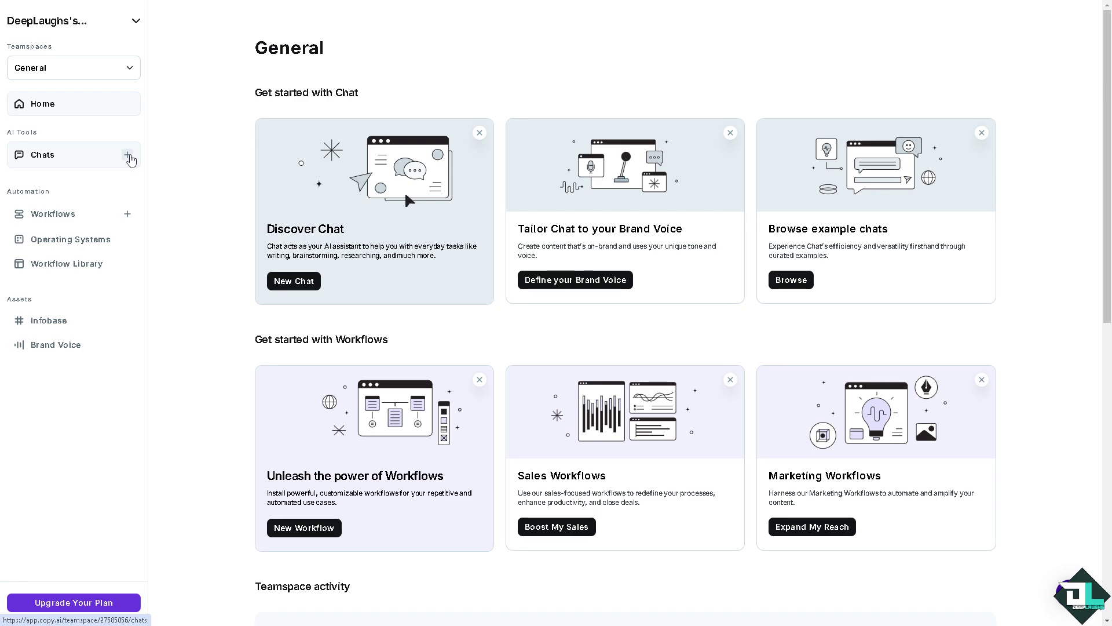
- Ask "Jasper vs. copy.ai: Which Is Best?" in a new Copy.ai chat and view the list of available AI models
{"action": "left_click", "coordinate": [128, 156]}
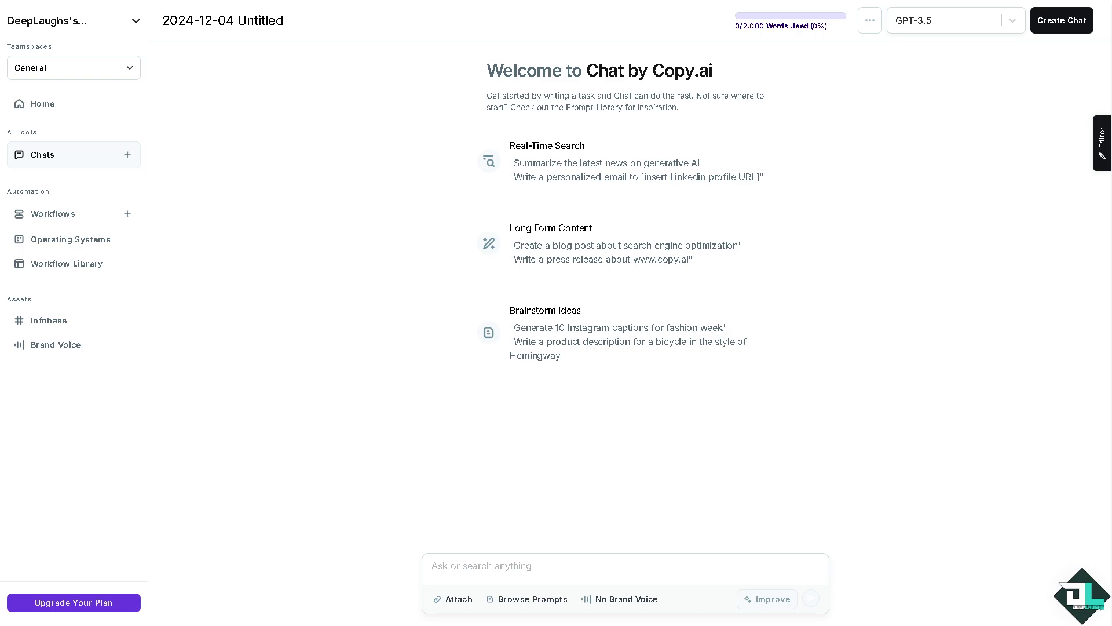
{"action": "left_click", "coordinate": [472, 564]}
{"action": "type", "text": "Jasper vs. copy.ai: Which Is Best?"}
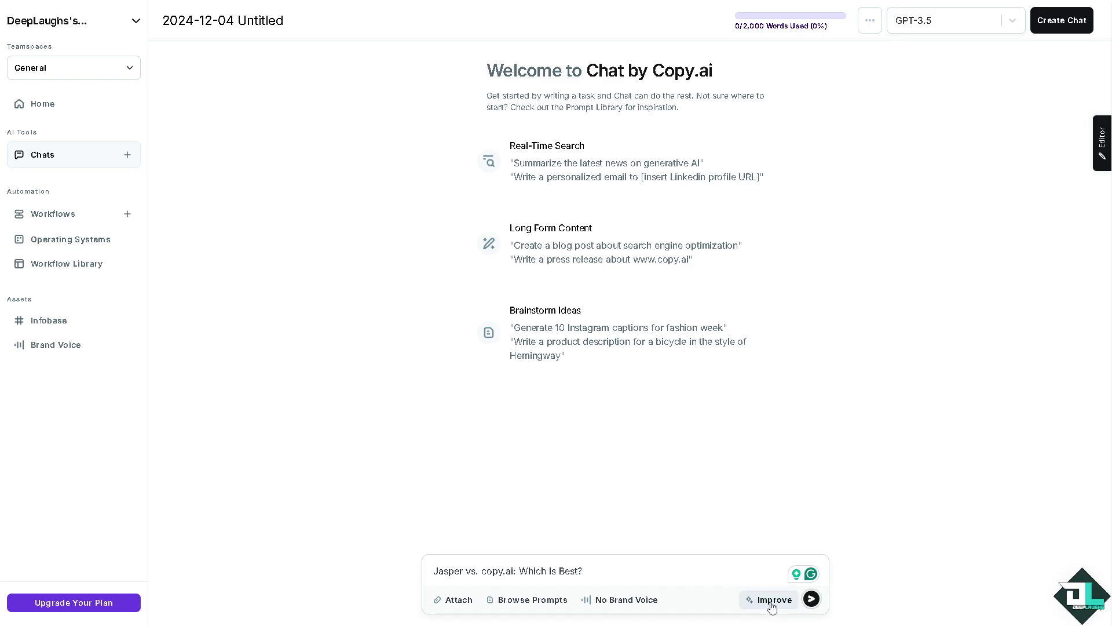
{"action": "key", "text": "Return"}
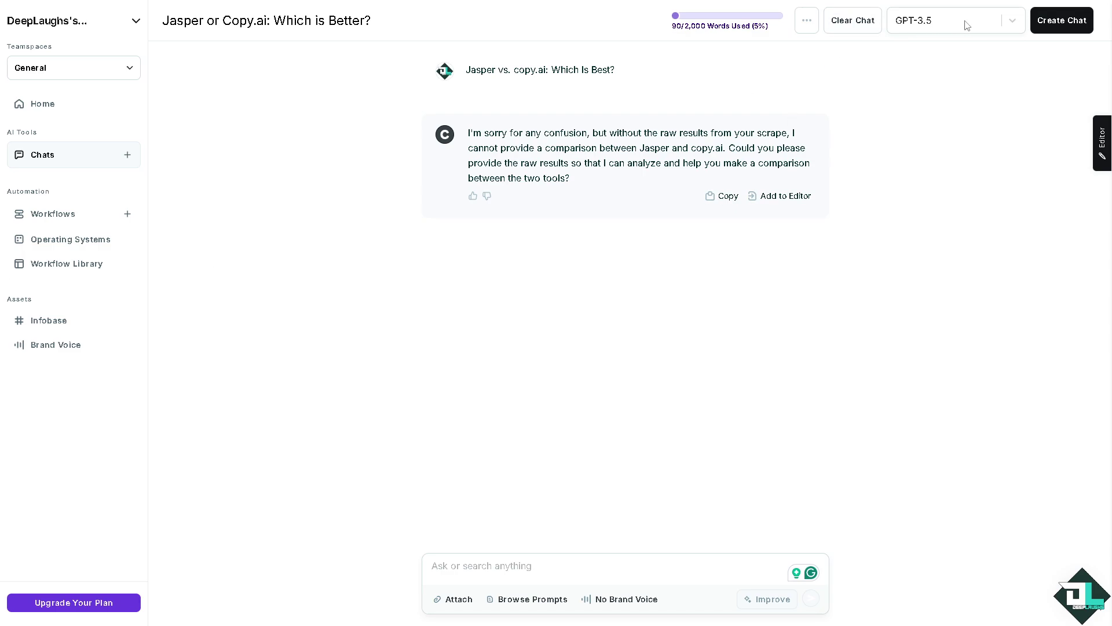
{"action": "left_click", "coordinate": [1009, 24]}
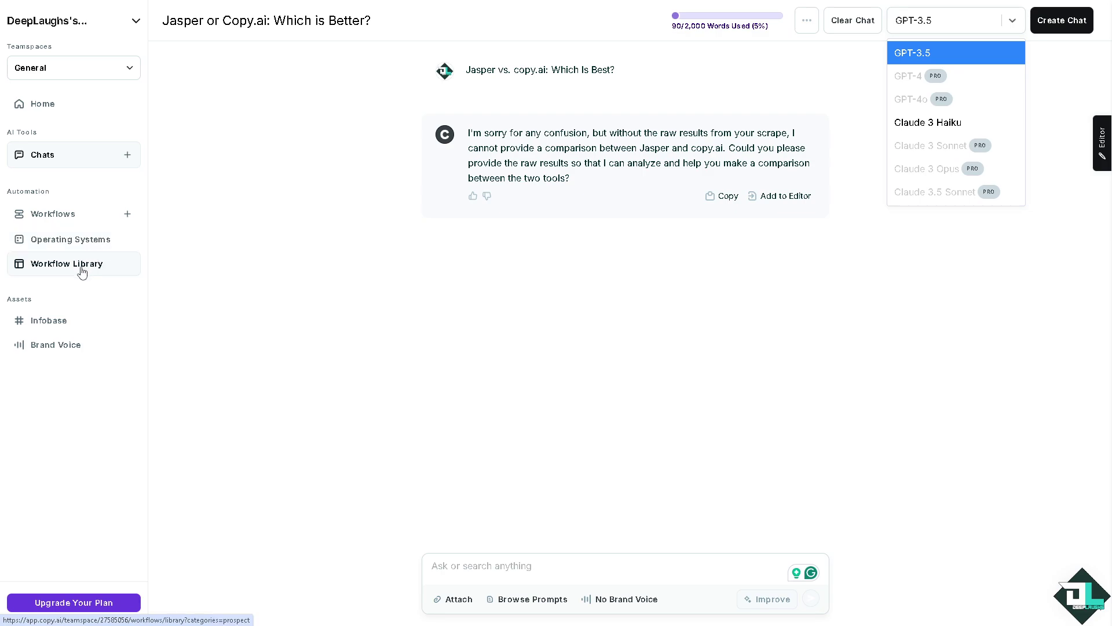
{"action": "key", "text": "Escape"}
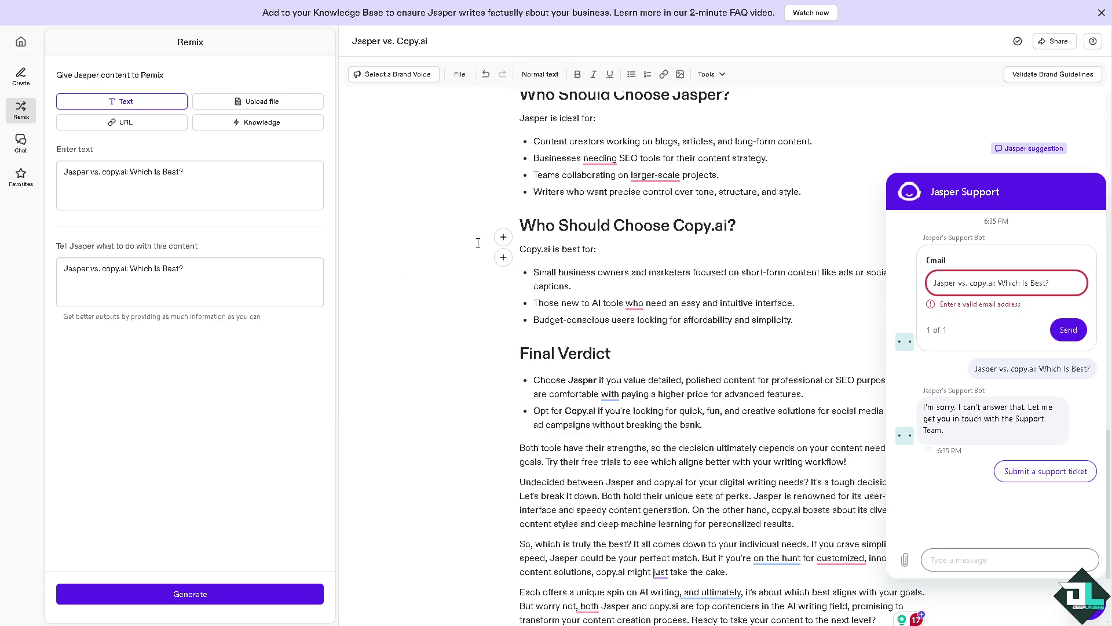
- Switch back to Jasper, browse the featured and popular apps on its home page, and expand the Brand IQ section
{"action": "left_click", "coordinate": [21, 43]}
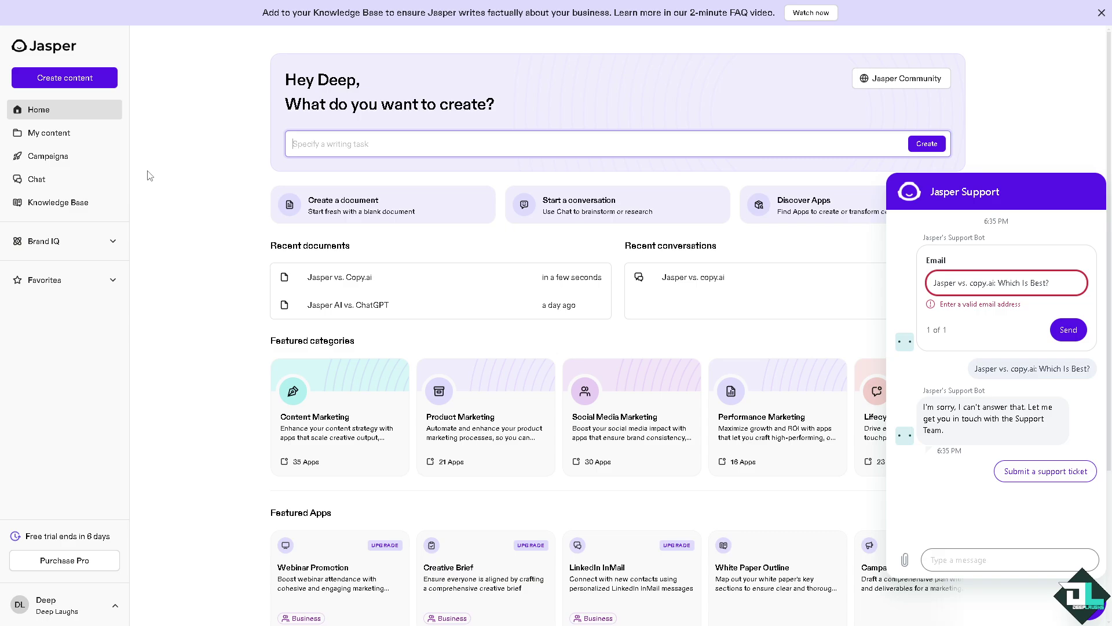
{"action": "scroll", "coordinate": [191, 216], "scroll_direction": "down", "scroll_amount": 4}
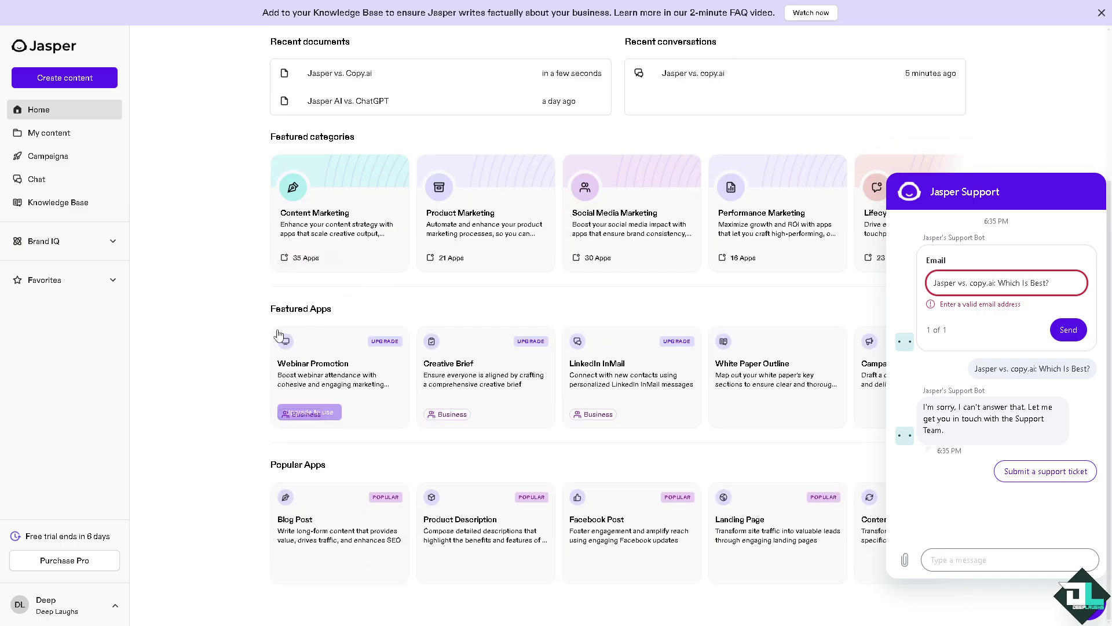
{"action": "scroll", "coordinate": [215, 299], "scroll_direction": "up", "scroll_amount": 4}
{"action": "left_click", "coordinate": [114, 241]}
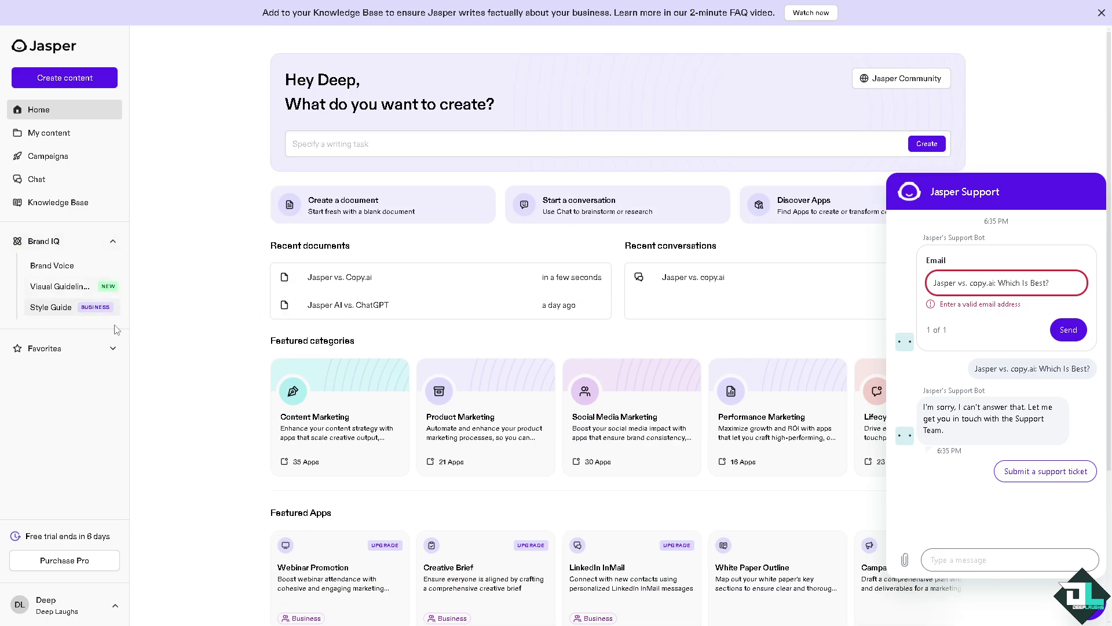